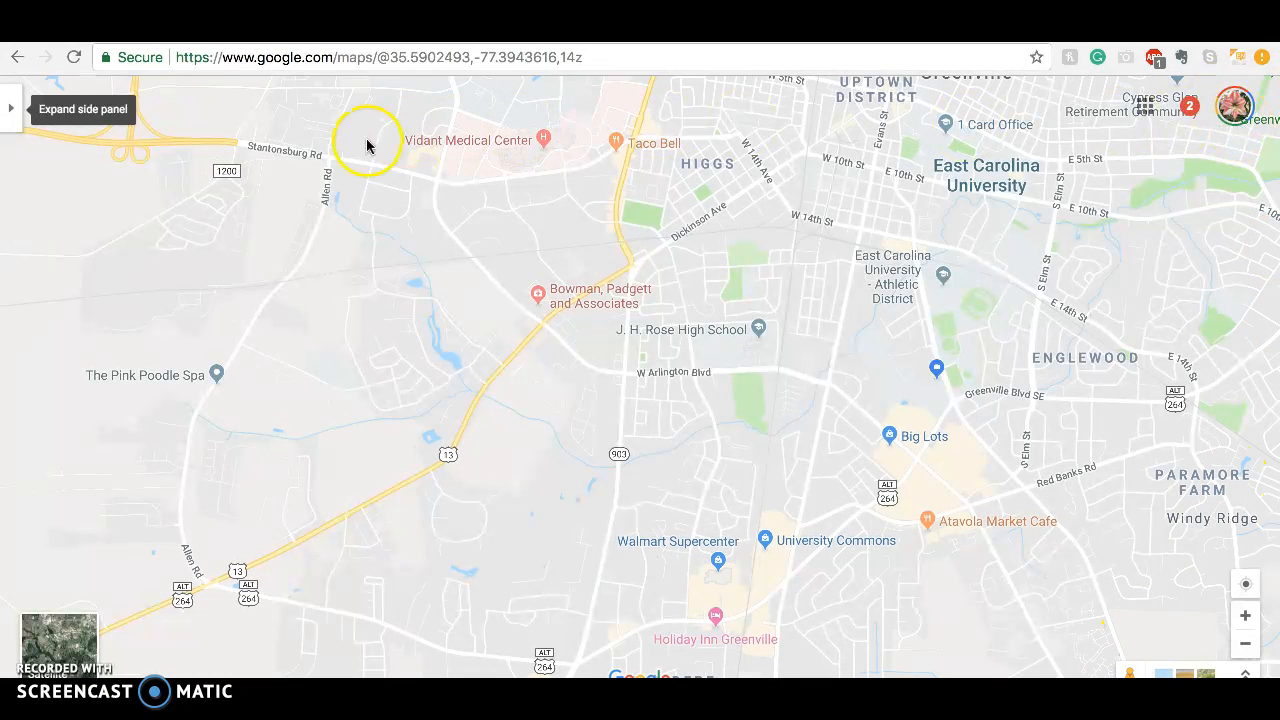
Show the list of custom maps under Your places and go to its end
click(9, 117)
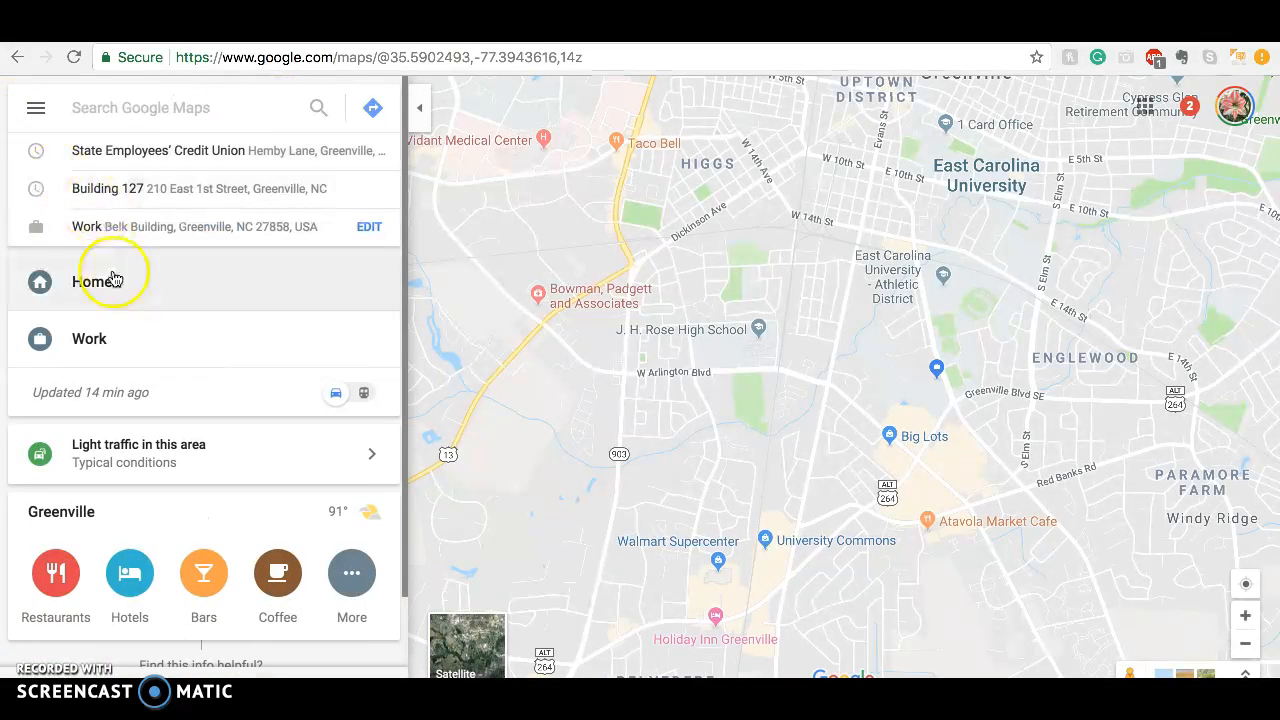
click(118, 107)
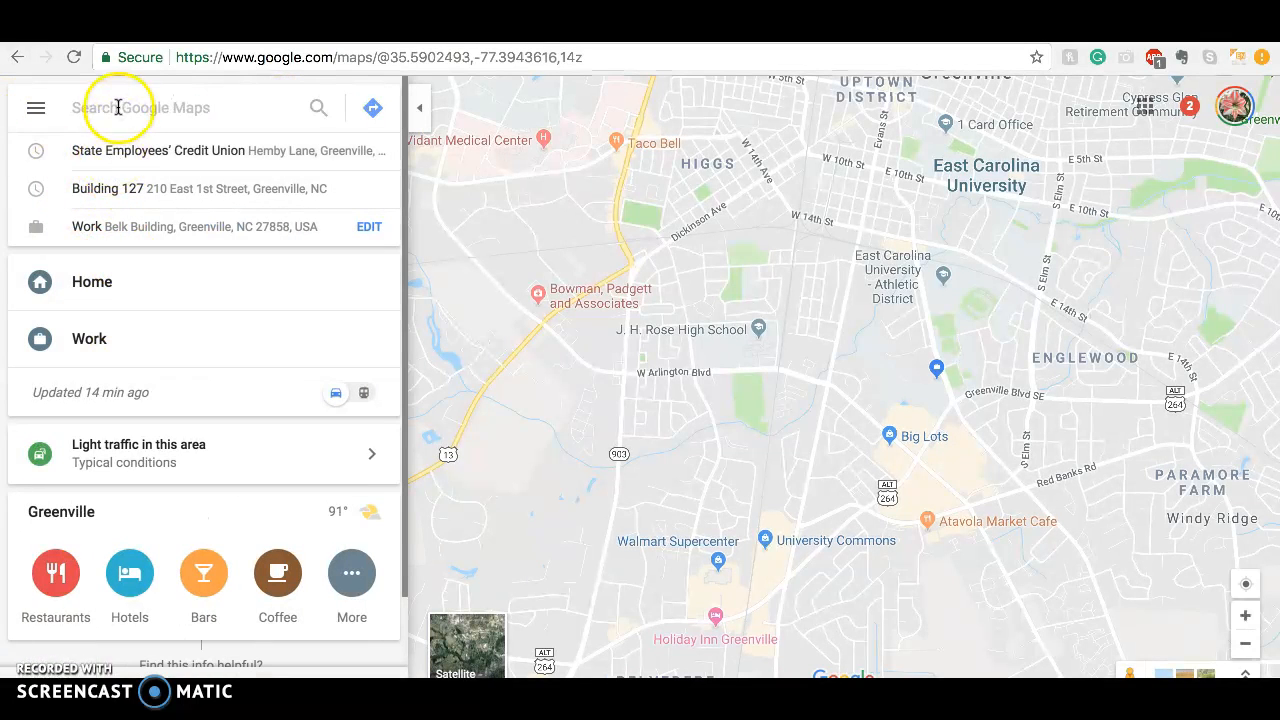
click(36, 110)
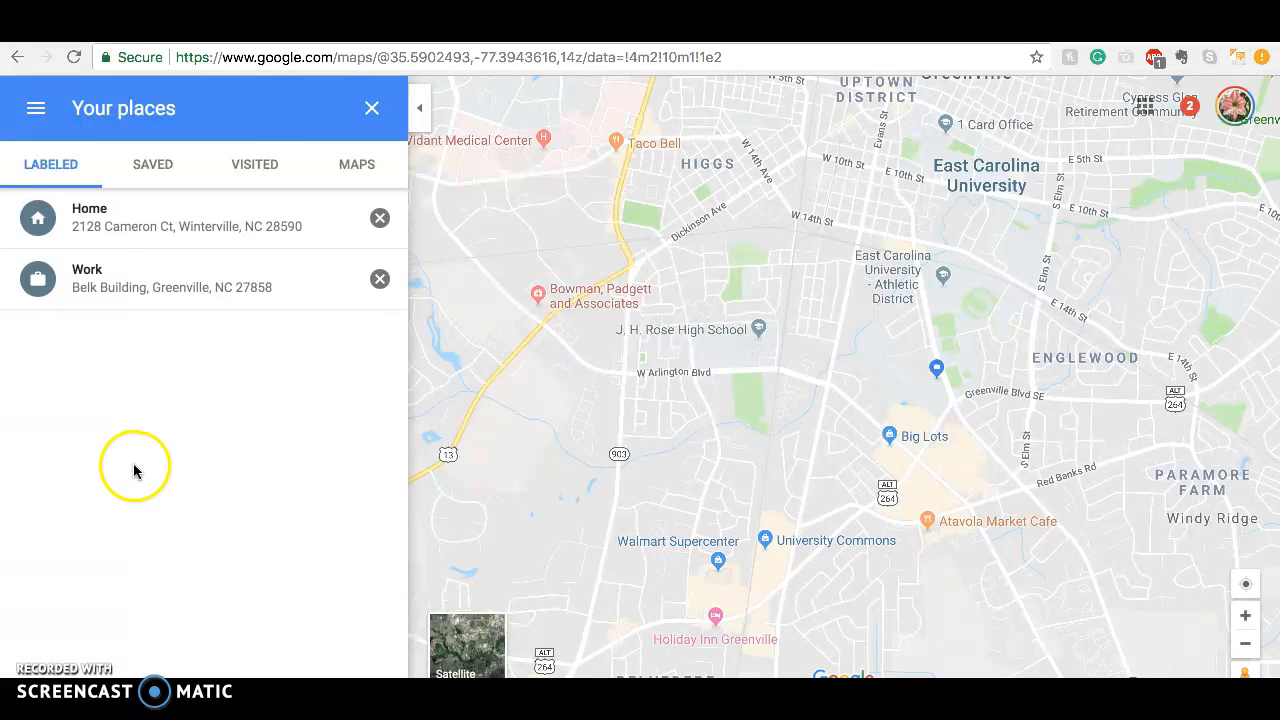
click(353, 172)
drag(406, 234, 395, 465)
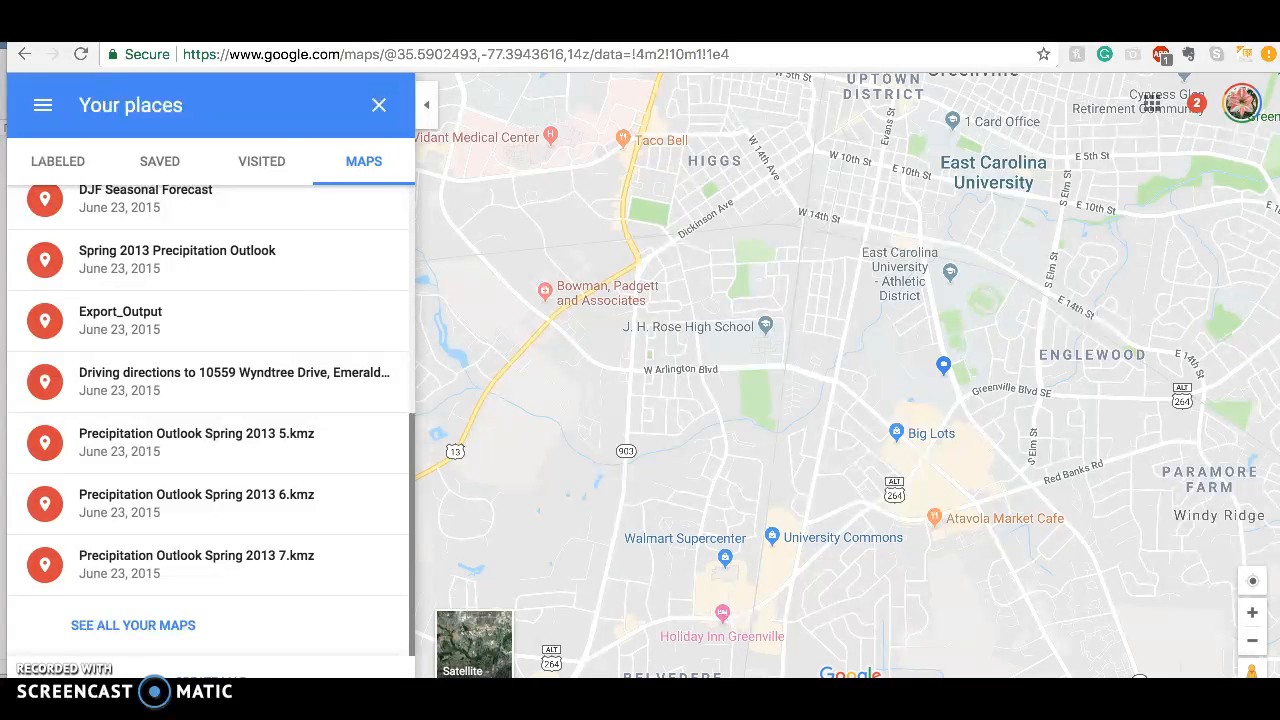
Shrink and reposition the browser window to reveal the end of the maps list, and create a new custom map
drag(7, 360, 39, 360)
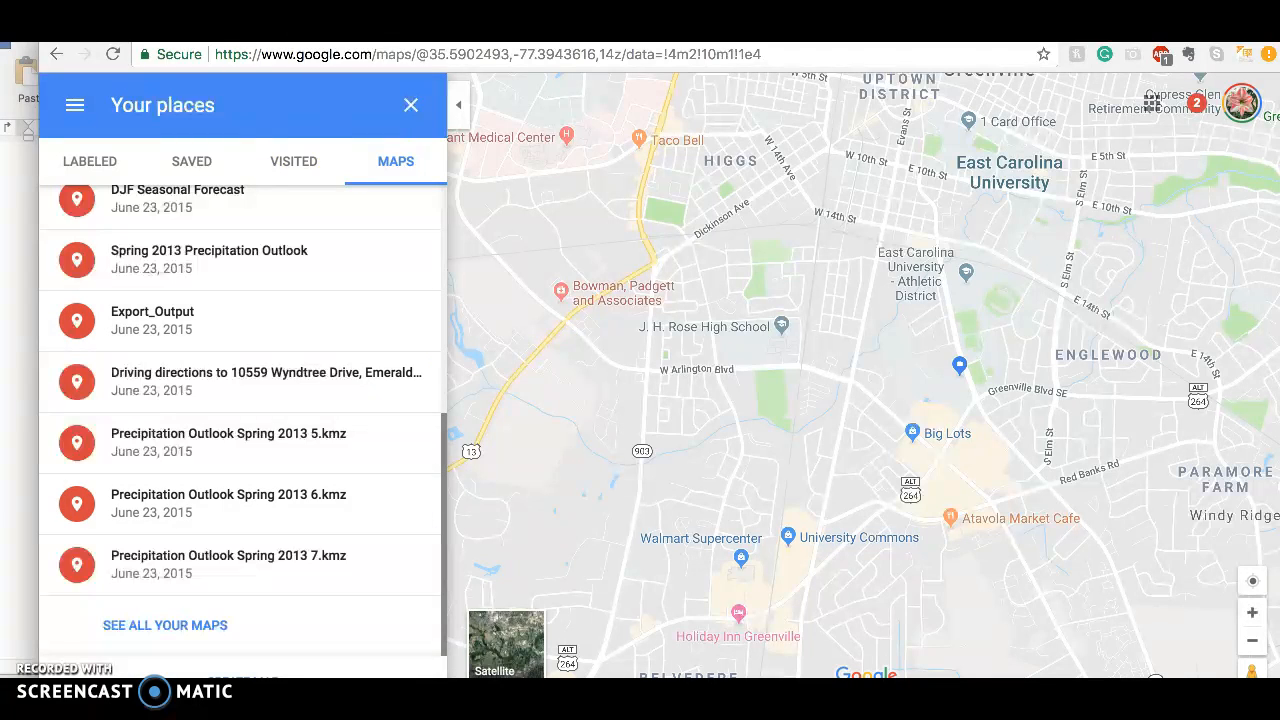
drag(42, 3, 83, 66)
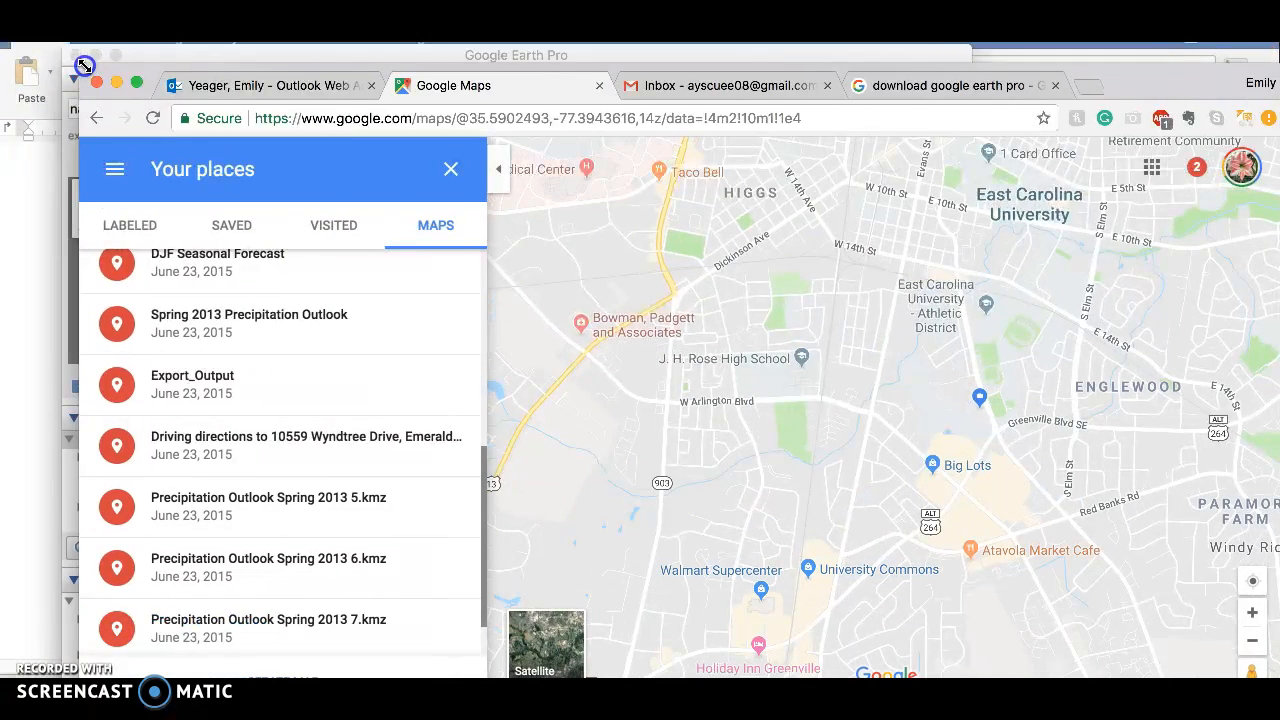
drag(240, 62, 193, 6)
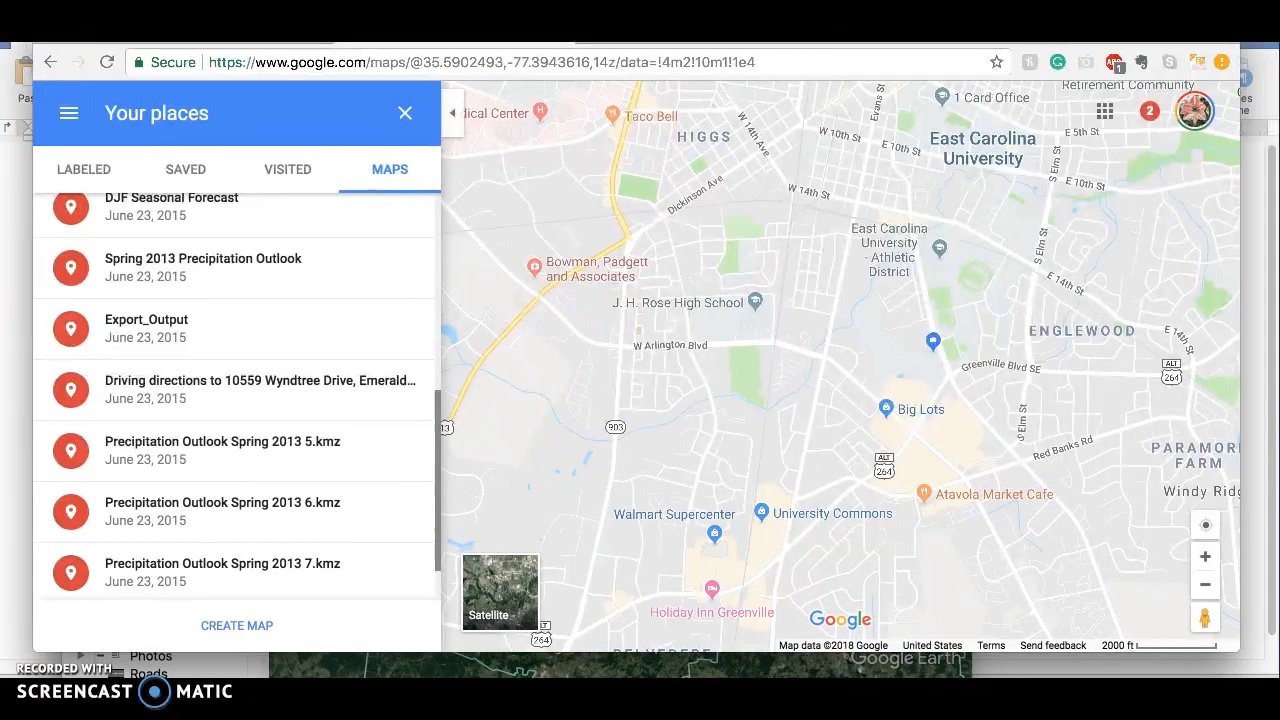
click(232, 628)
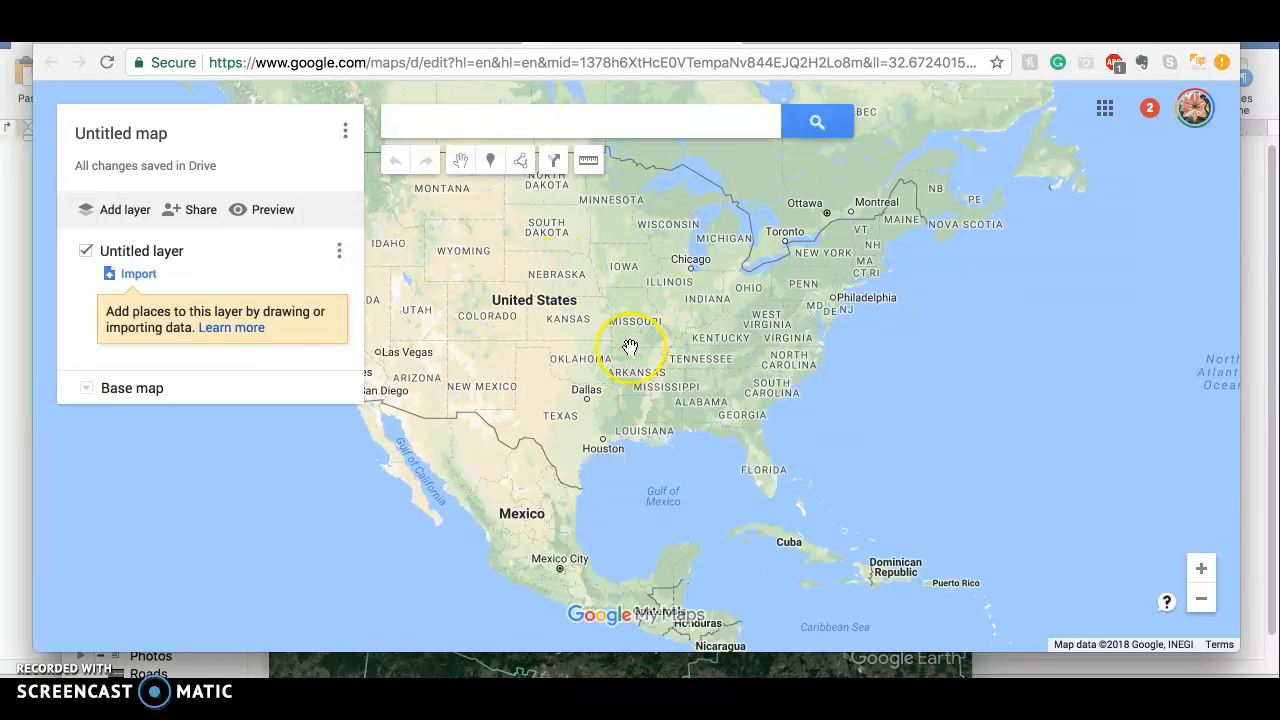
Search the new map for Dunedin, NZ to place a marker there
click(464, 120)
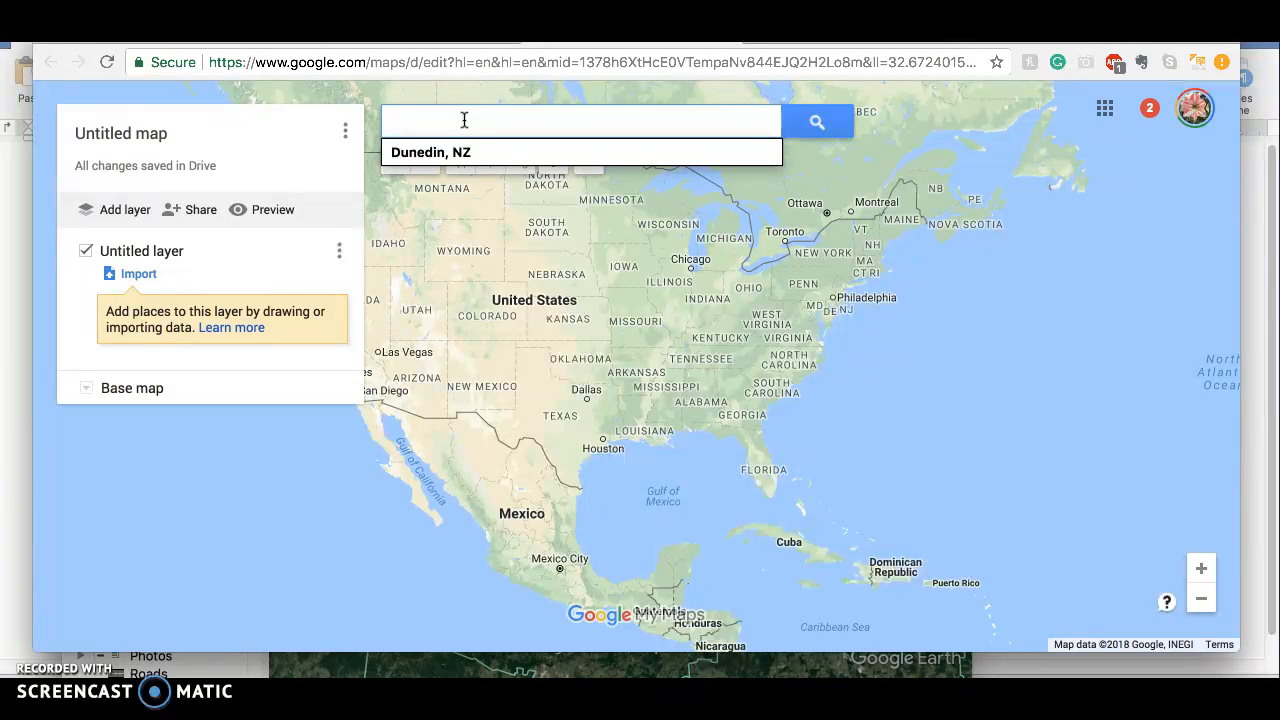
click(464, 152)
click(838, 125)
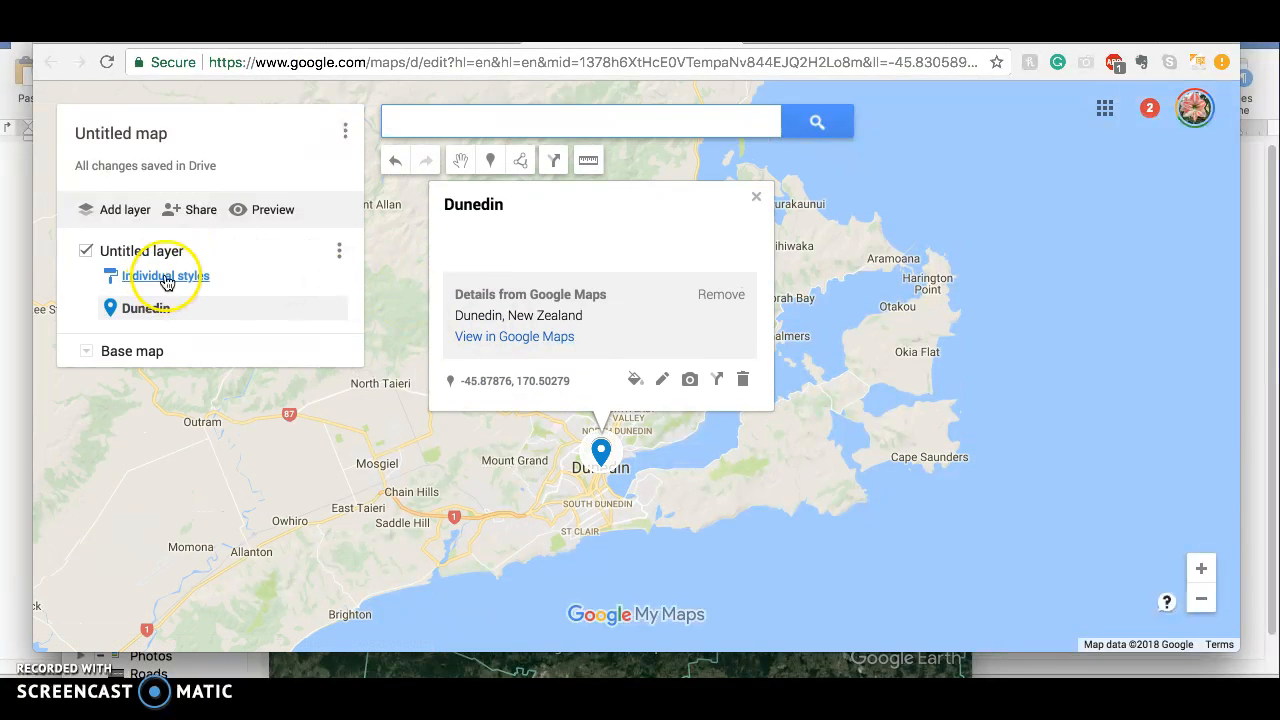
Change the map's title to Test Map and save it
click(125, 137)
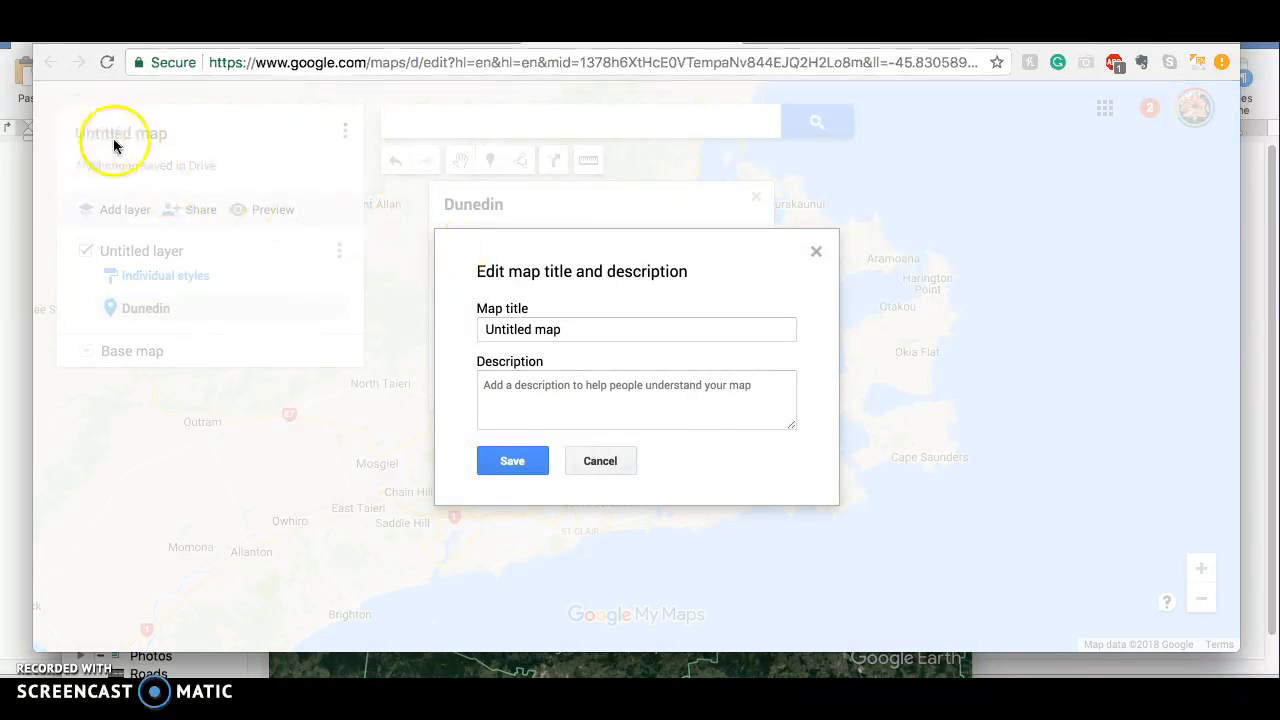
double_click(562, 330)
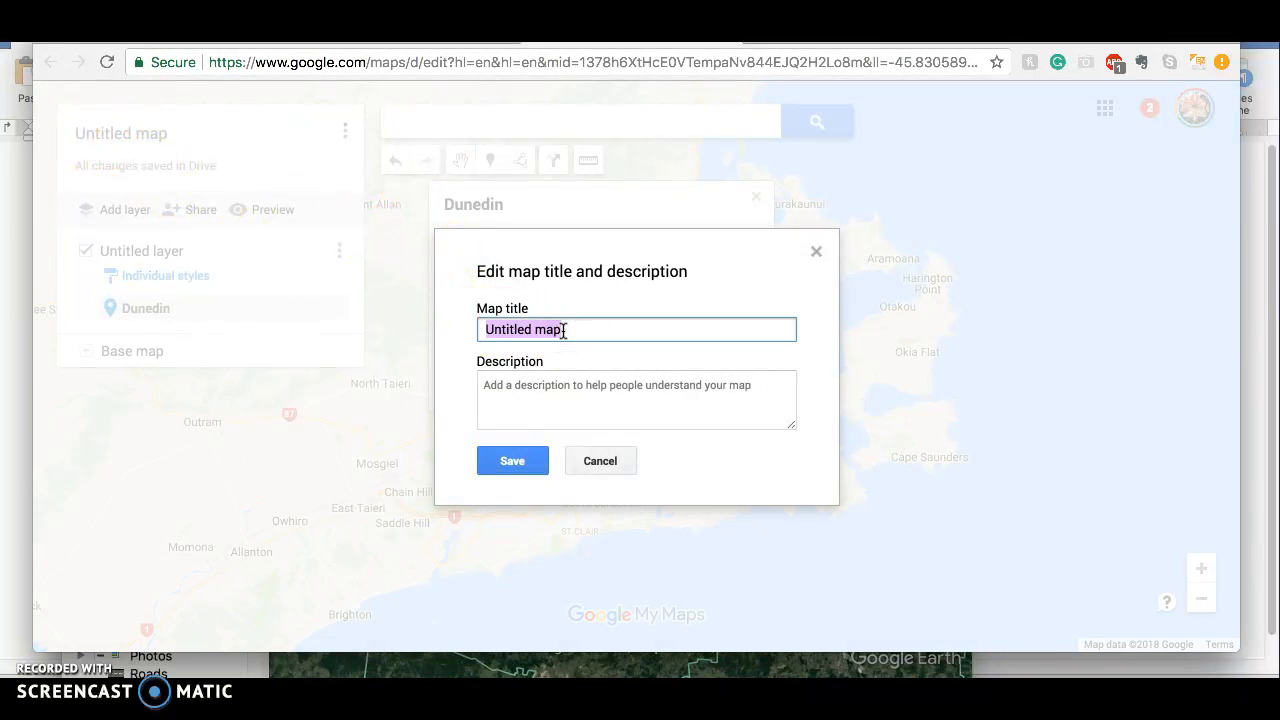
click(529, 460)
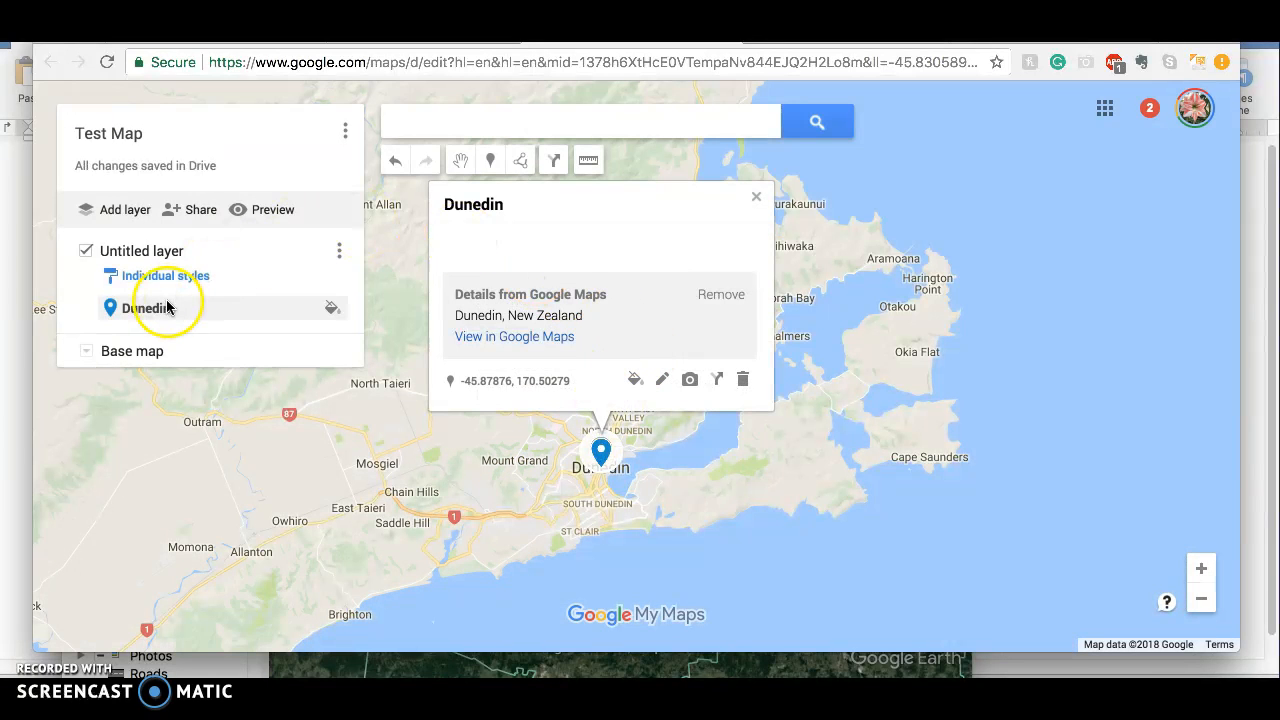
Rename the untitled layer as Points of Interest
click(339, 251)
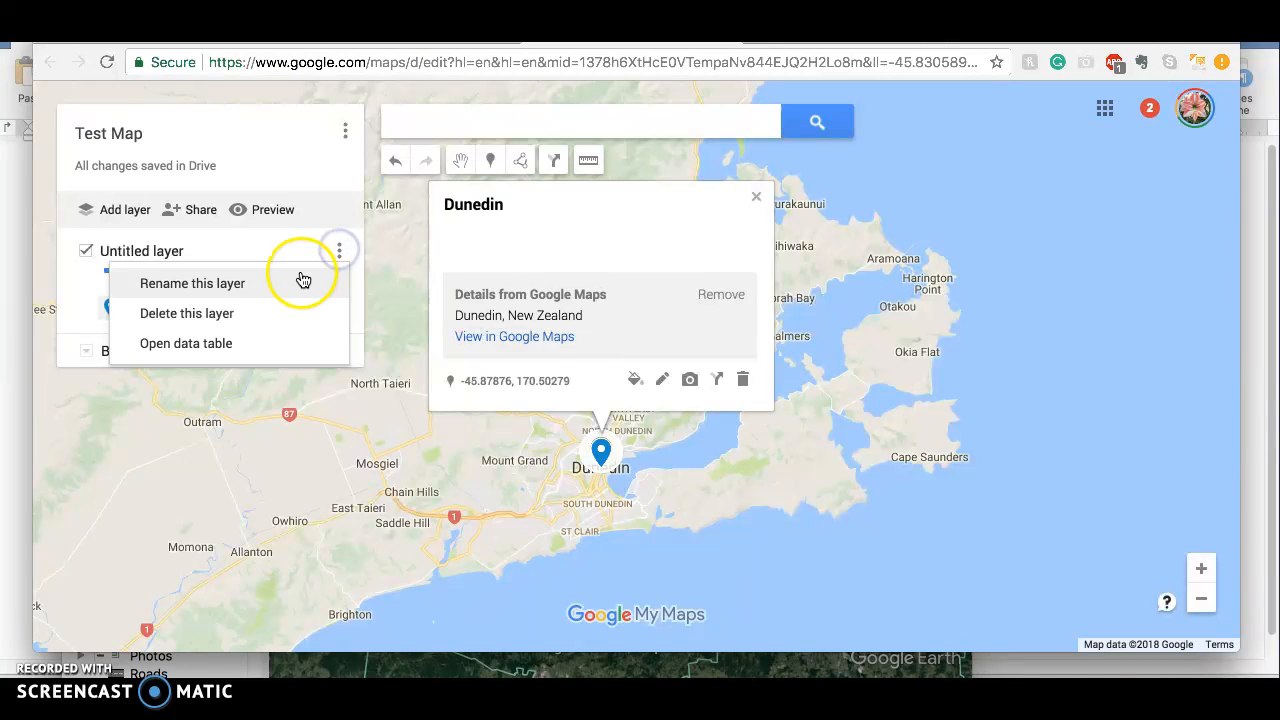
click(300, 281)
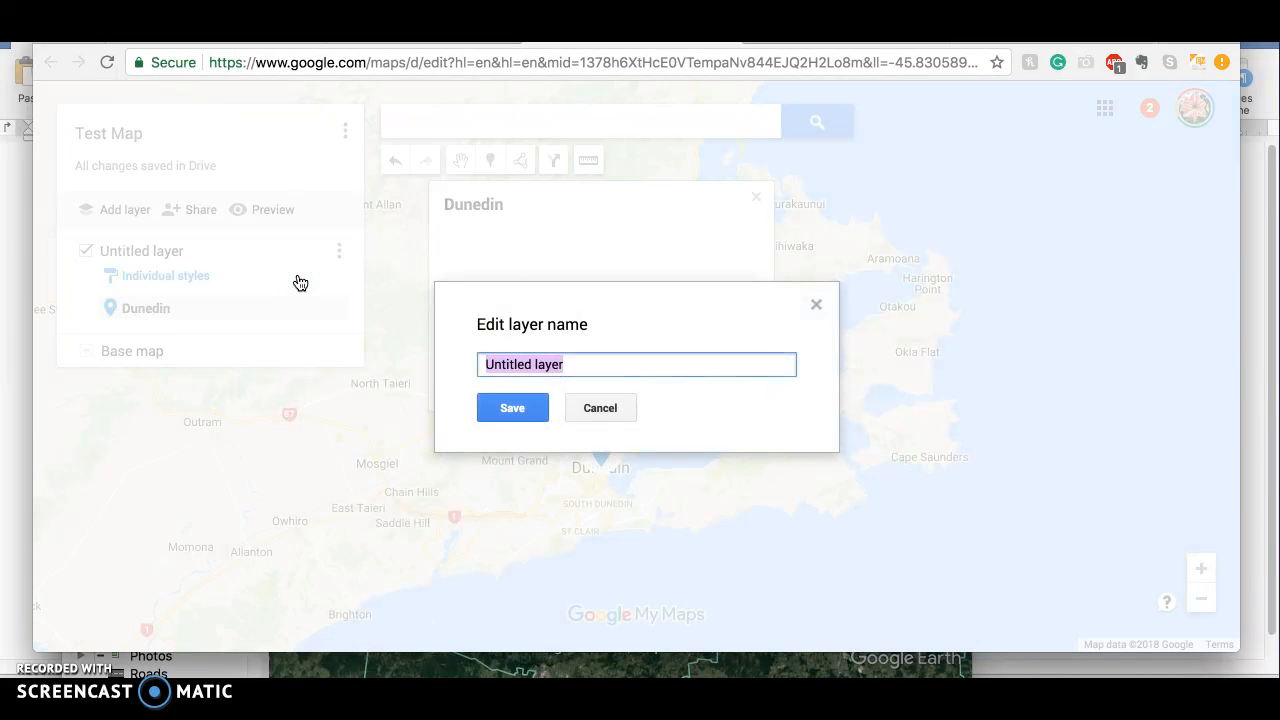
text({)
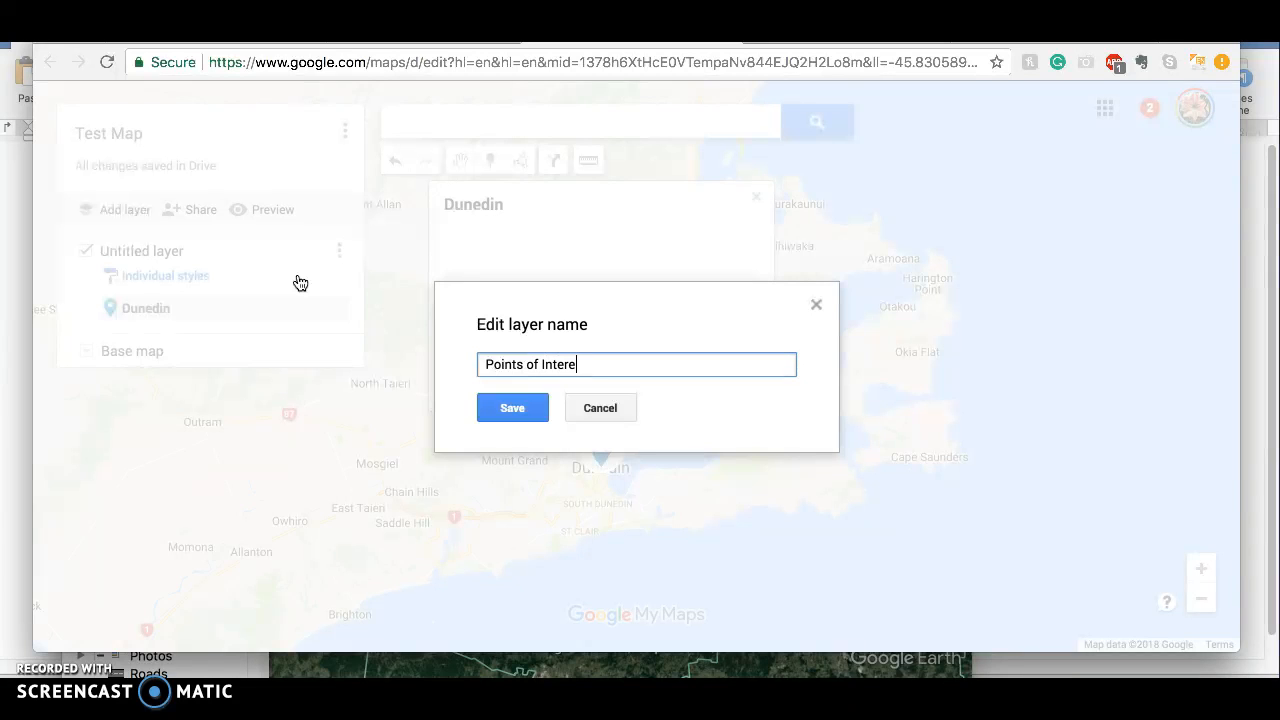
click(503, 408)
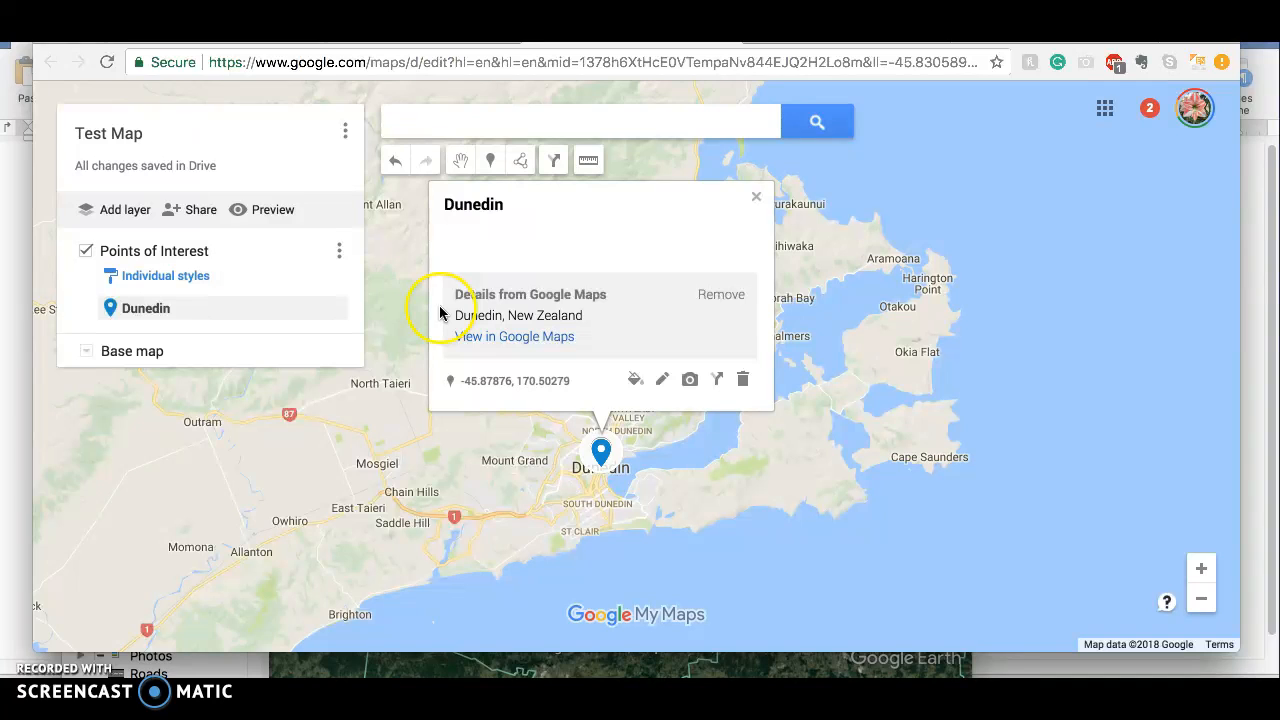
Set the map's link sharing to On - Anyone with the link with Can edit access, and save it
click(190, 212)
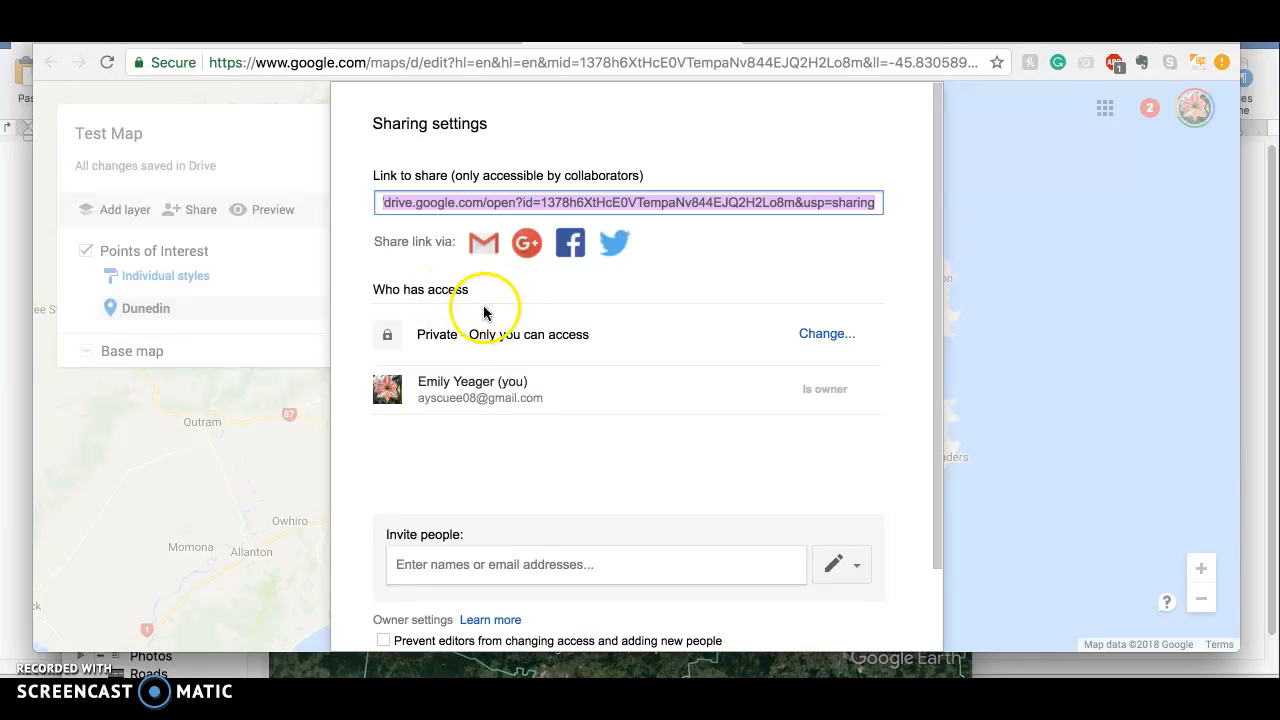
click(826, 333)
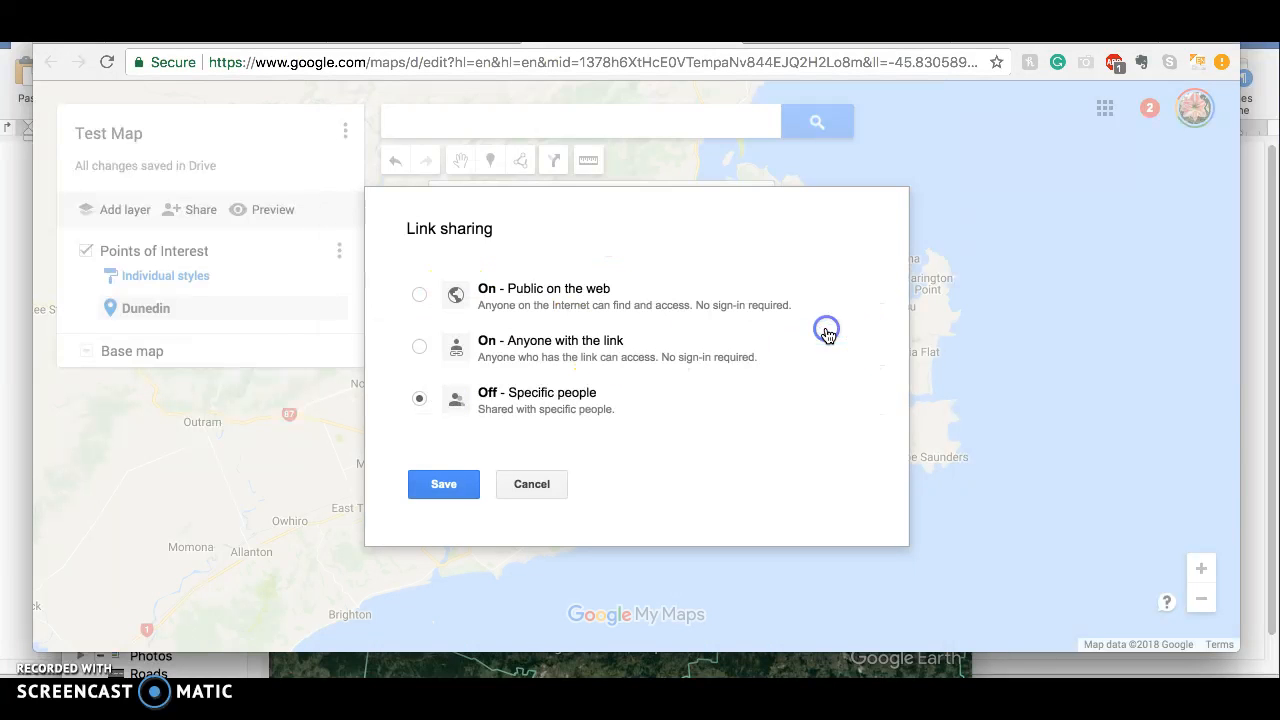
click(507, 345)
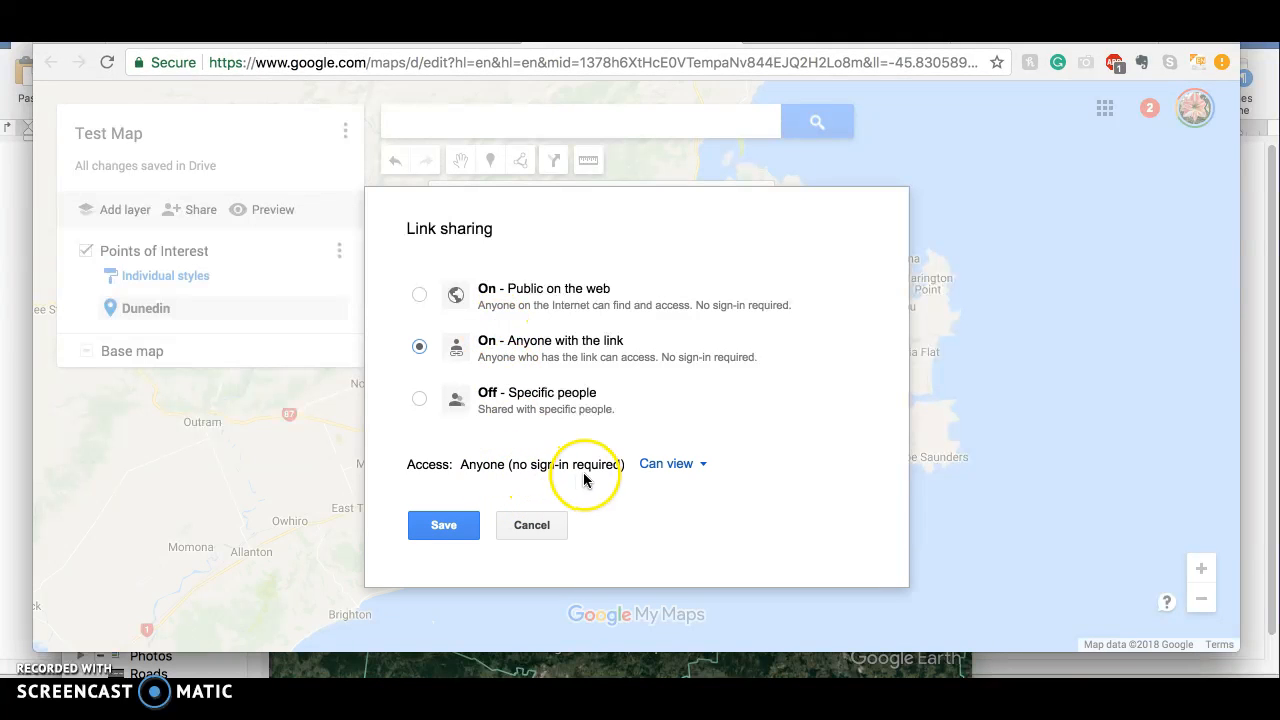
click(700, 465)
click(689, 498)
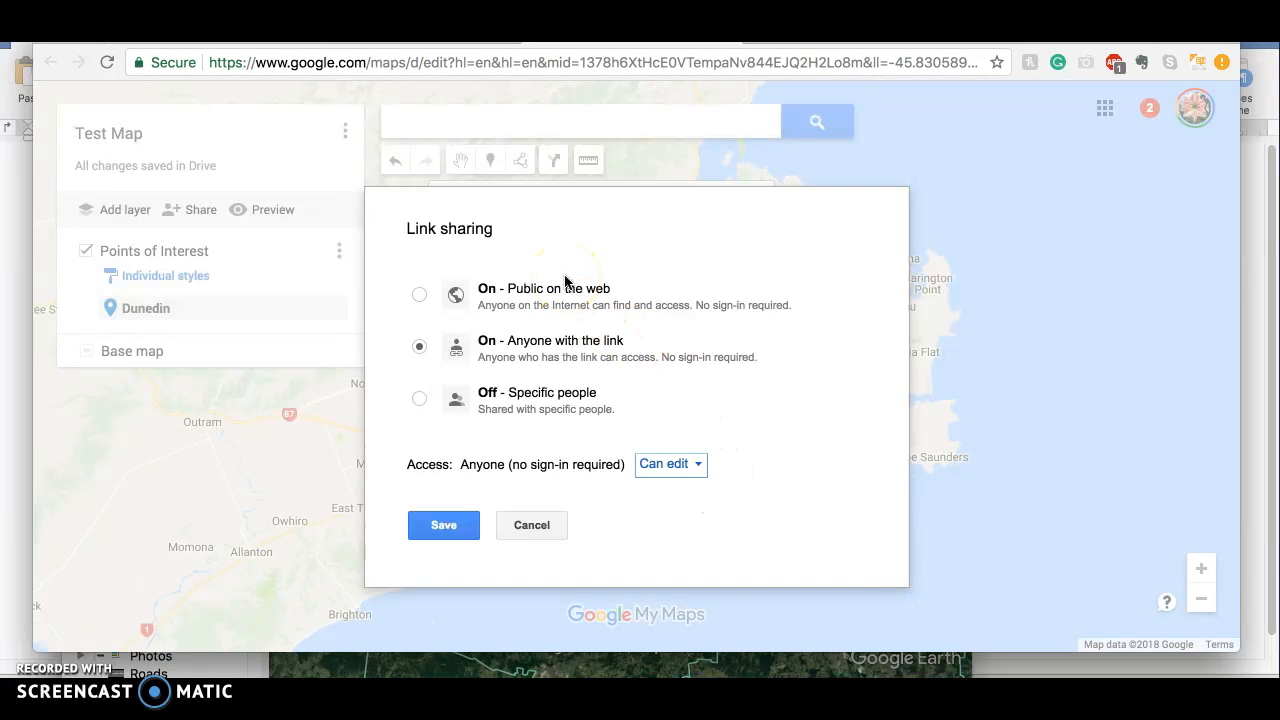
click(443, 527)
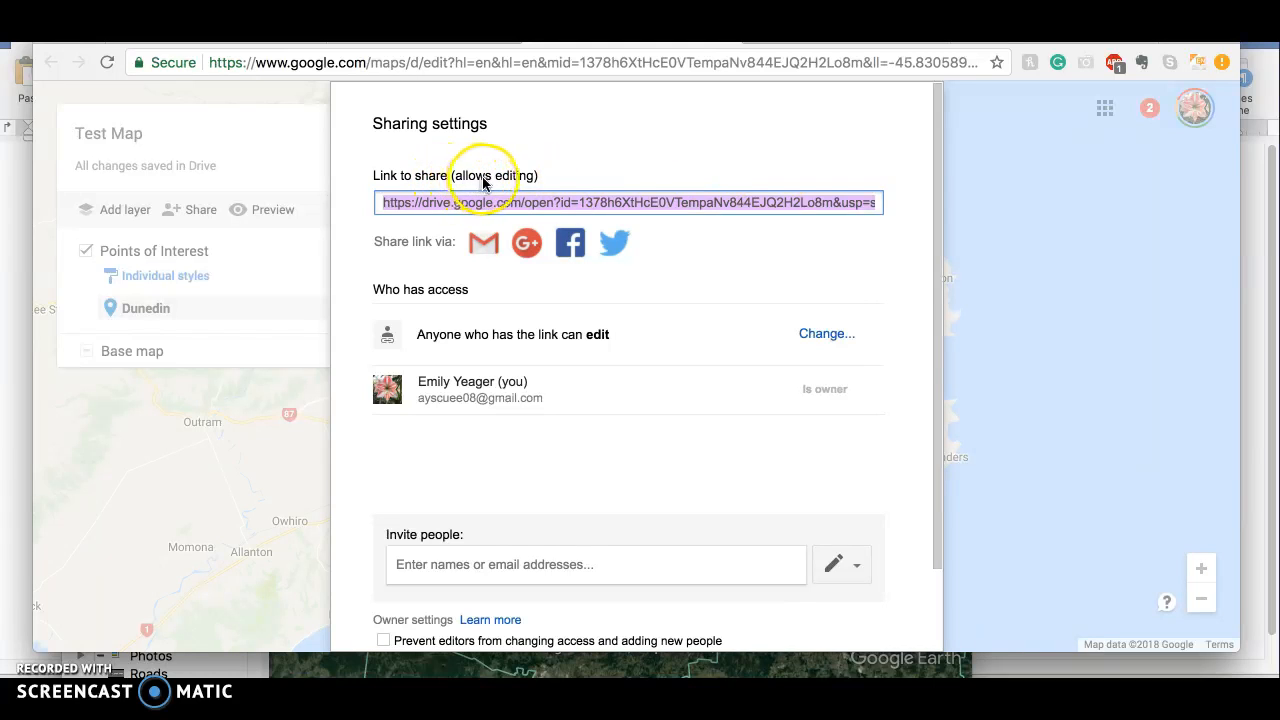
Copy the map's sharing link and review the remaining sharing settings, including inviting people
right_click(668, 202)
click(686, 148)
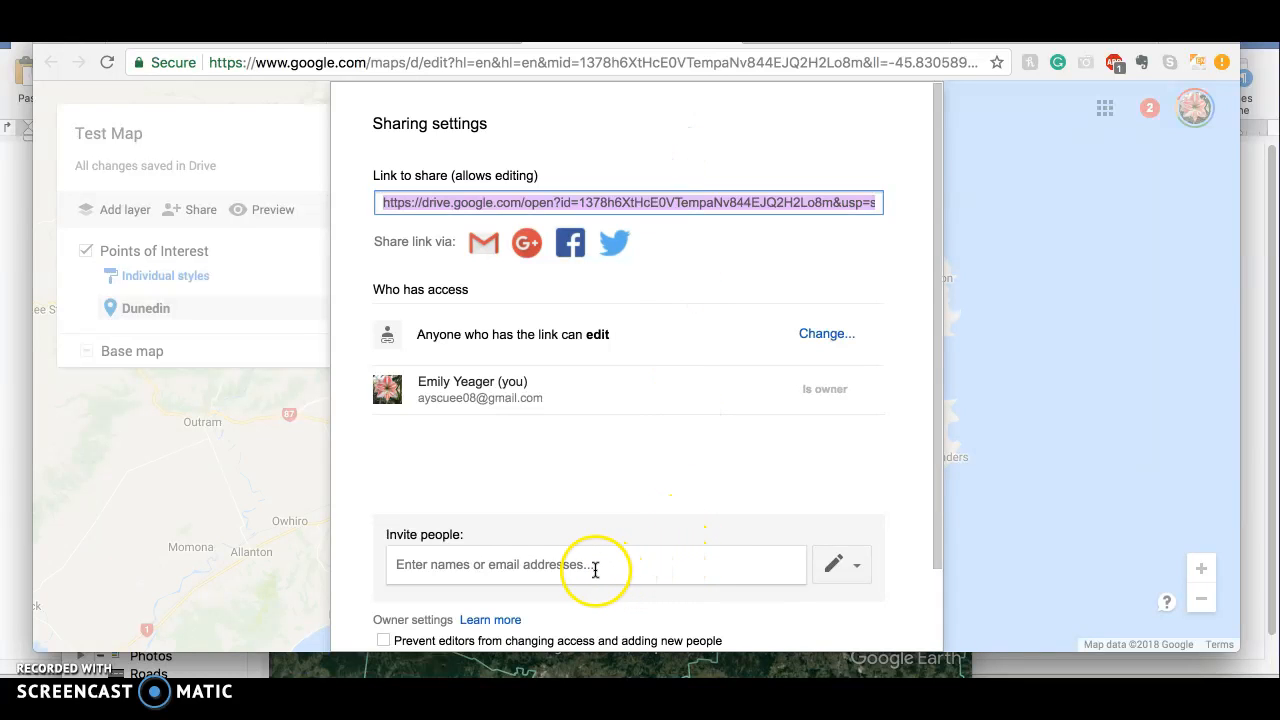
drag(935, 278, 934, 374)
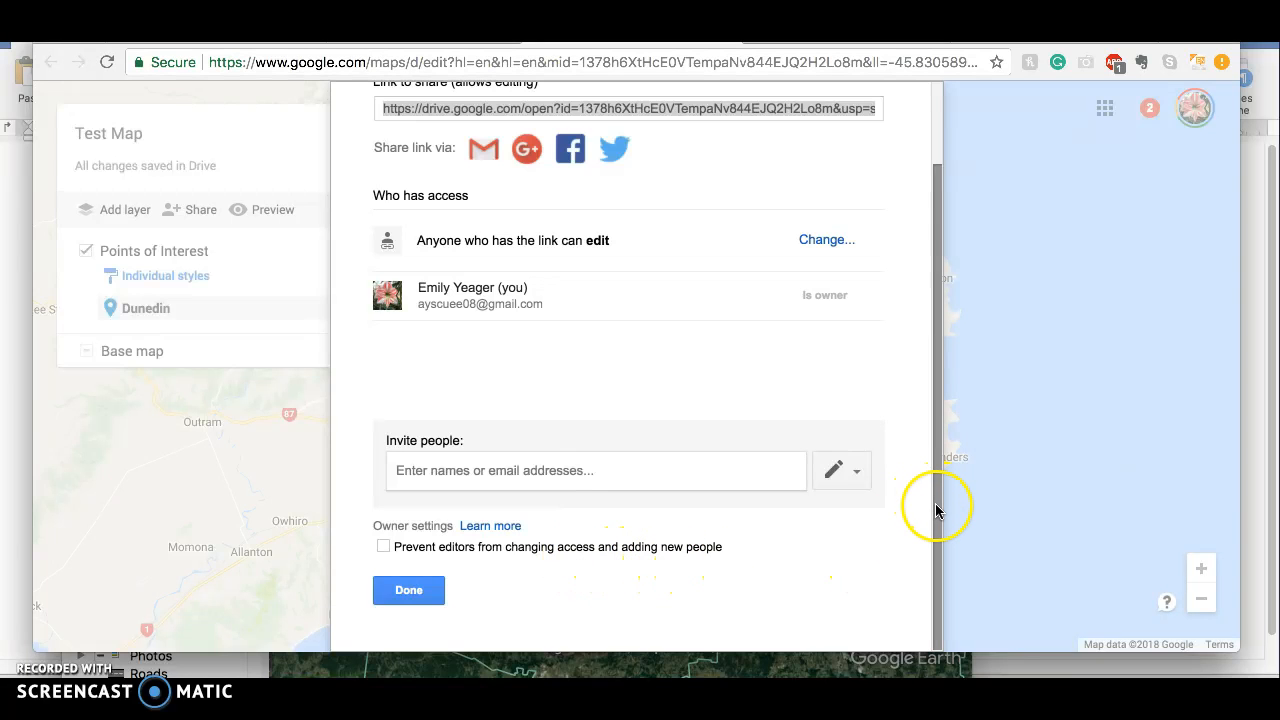
drag(936, 508, 943, 401)
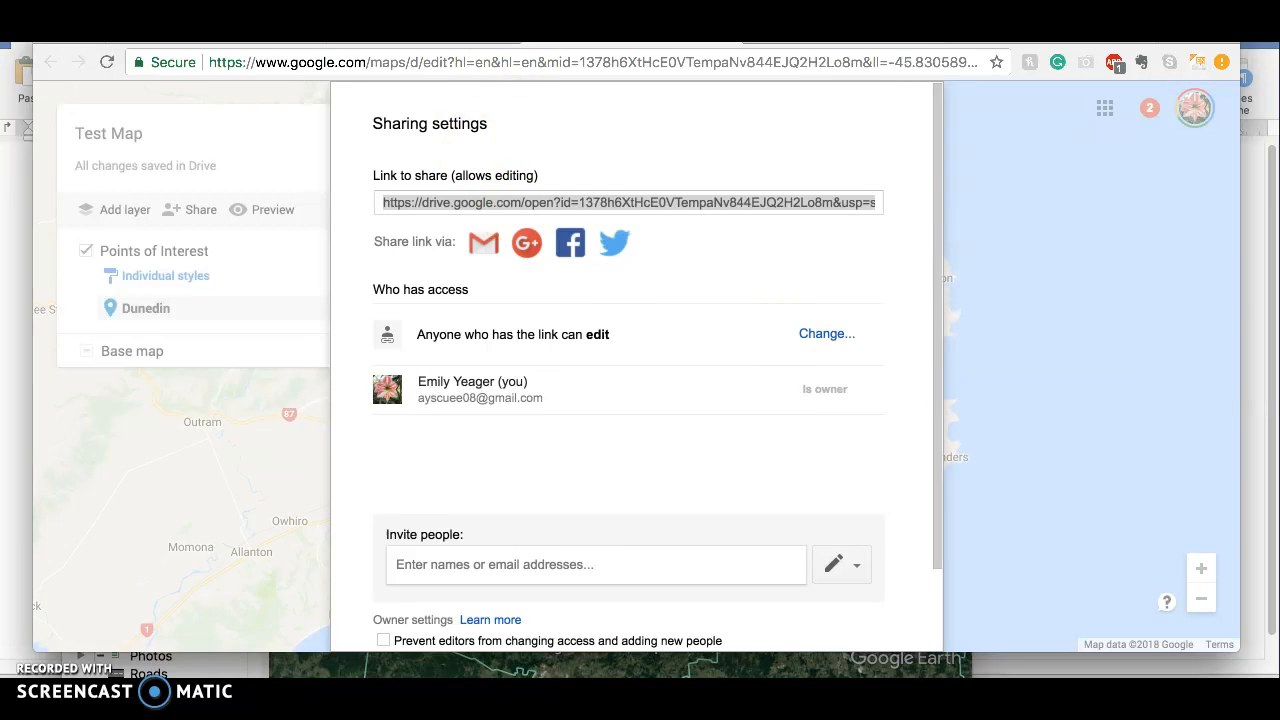
Switch to Gmail and start a message to the account owner's own address with the subject Test Map
click(786, 47)
click(143, 201)
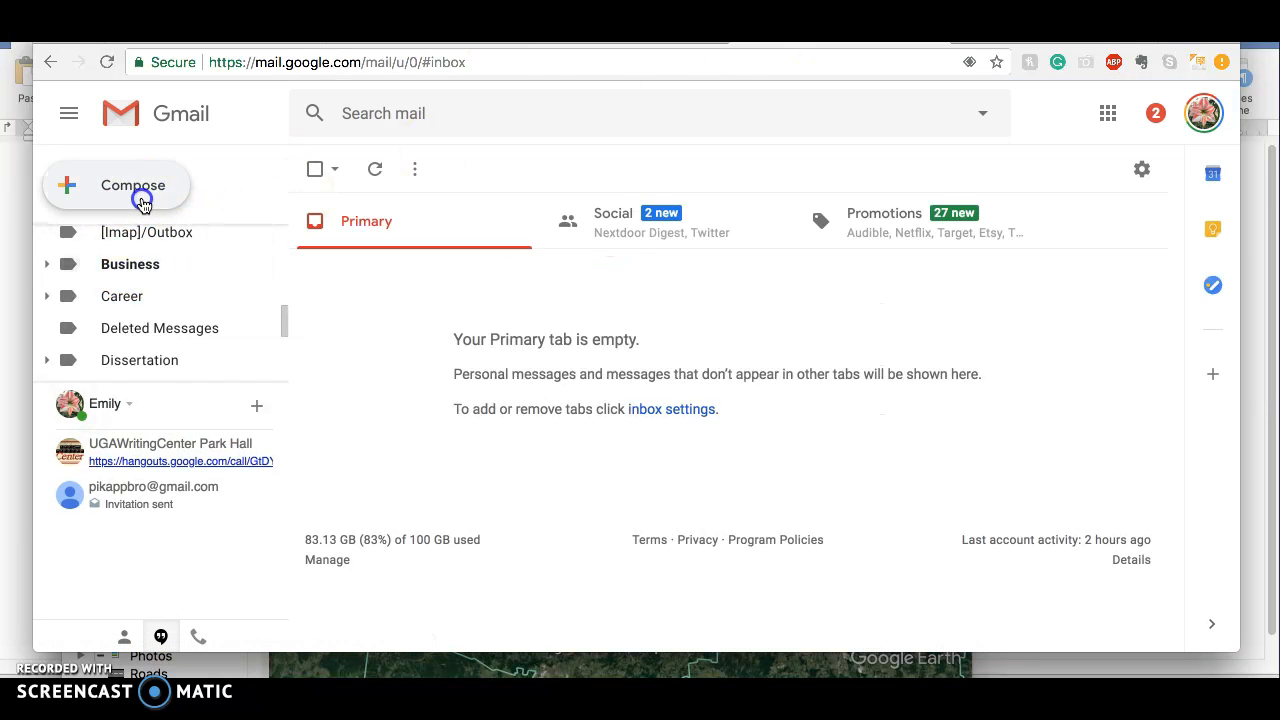
text(a)
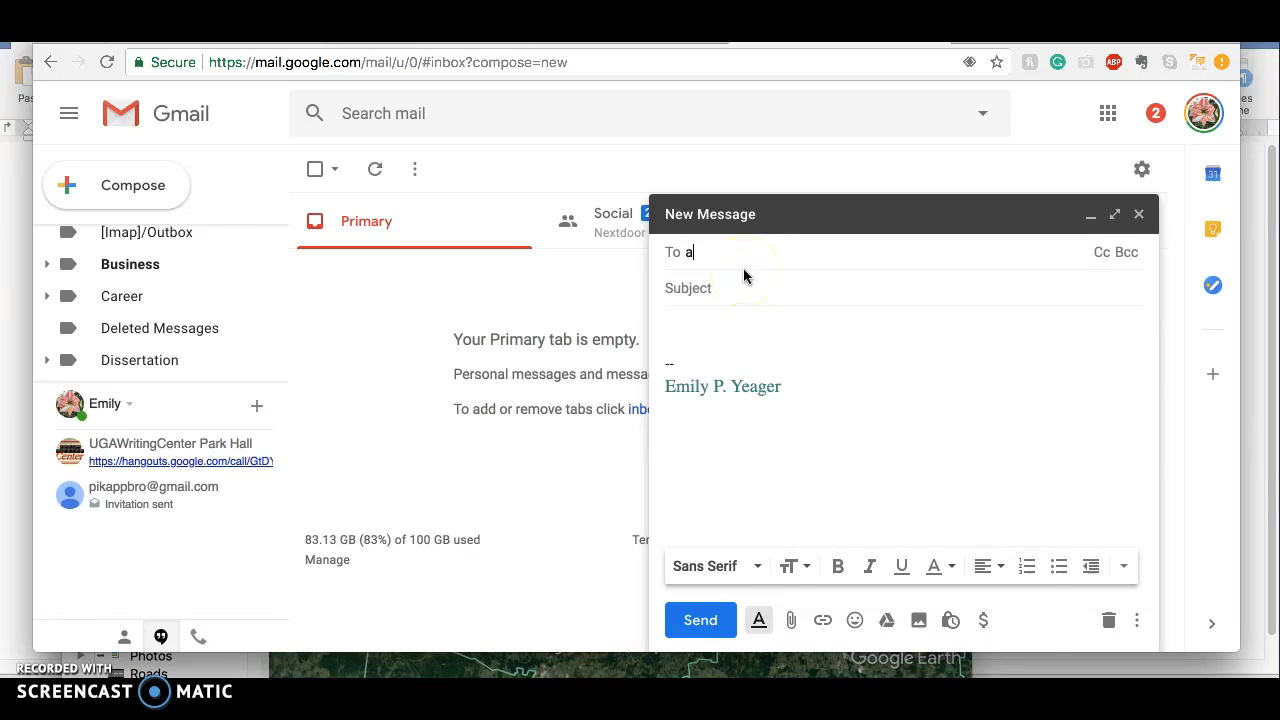
text(yscu)
key(Return)
click(754, 288)
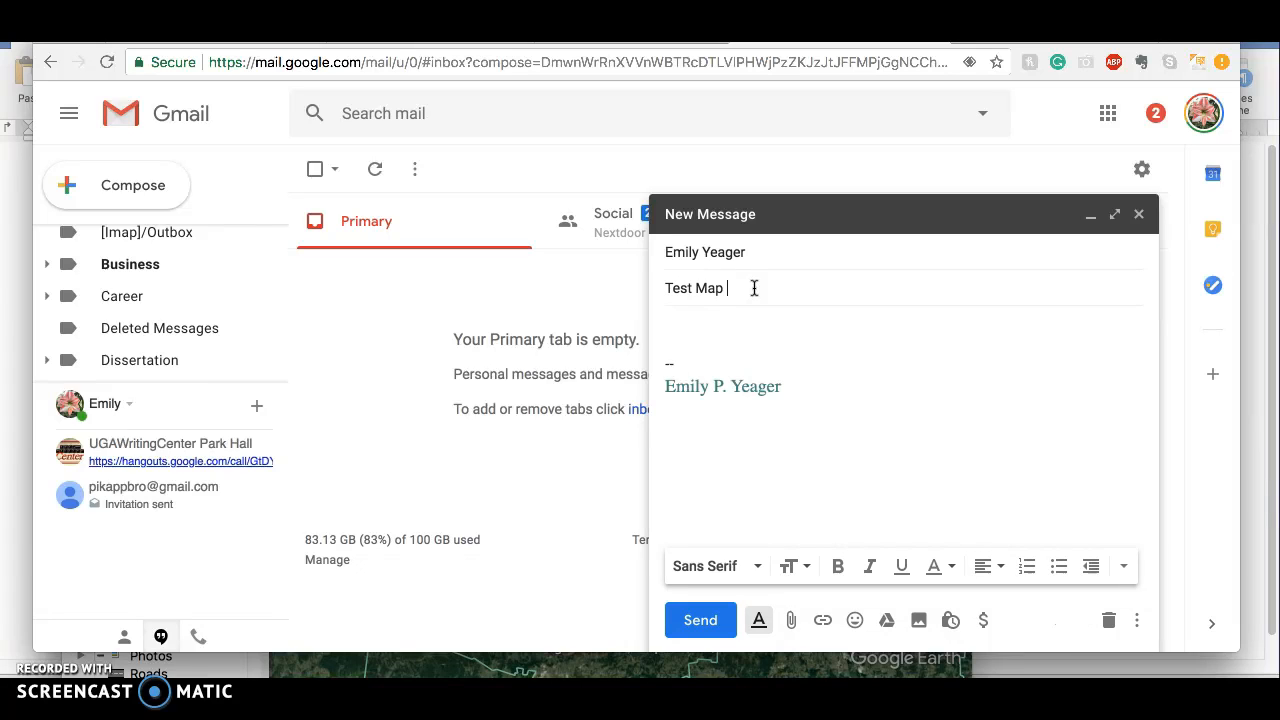
Paste the copied map link into the message body and send the email
click(727, 322)
key(ctrl+v)
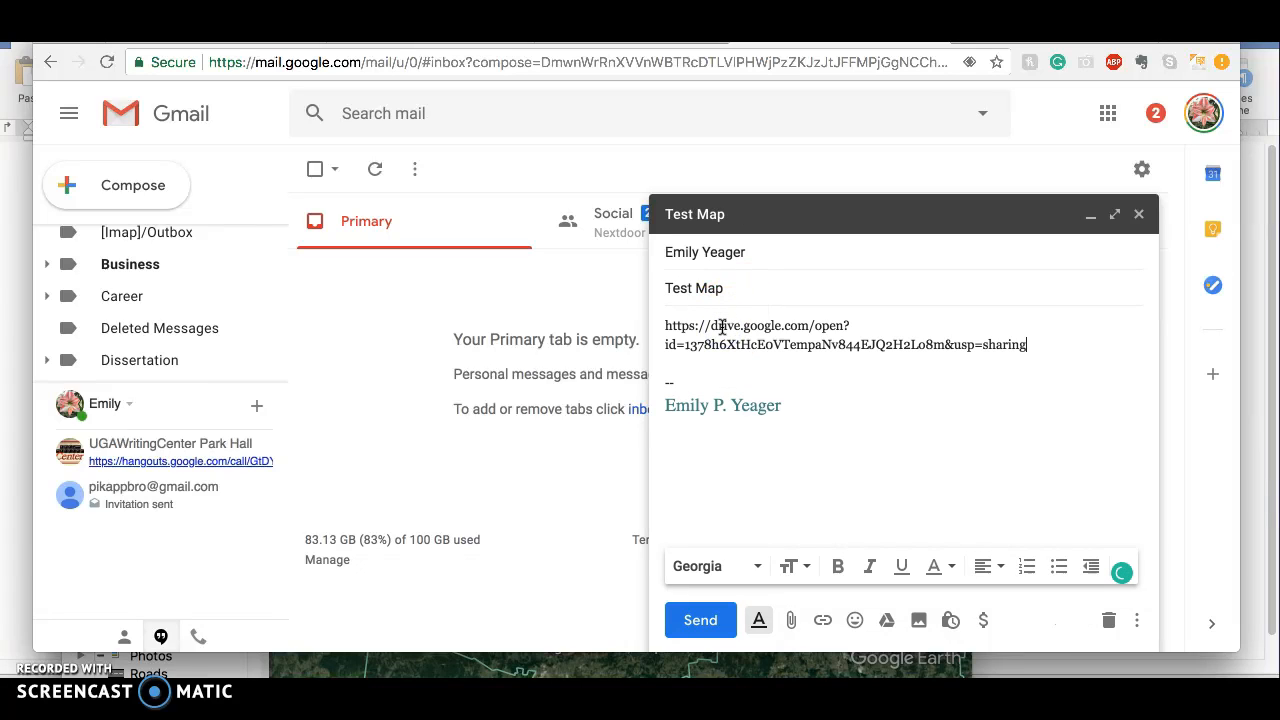
key(Return)
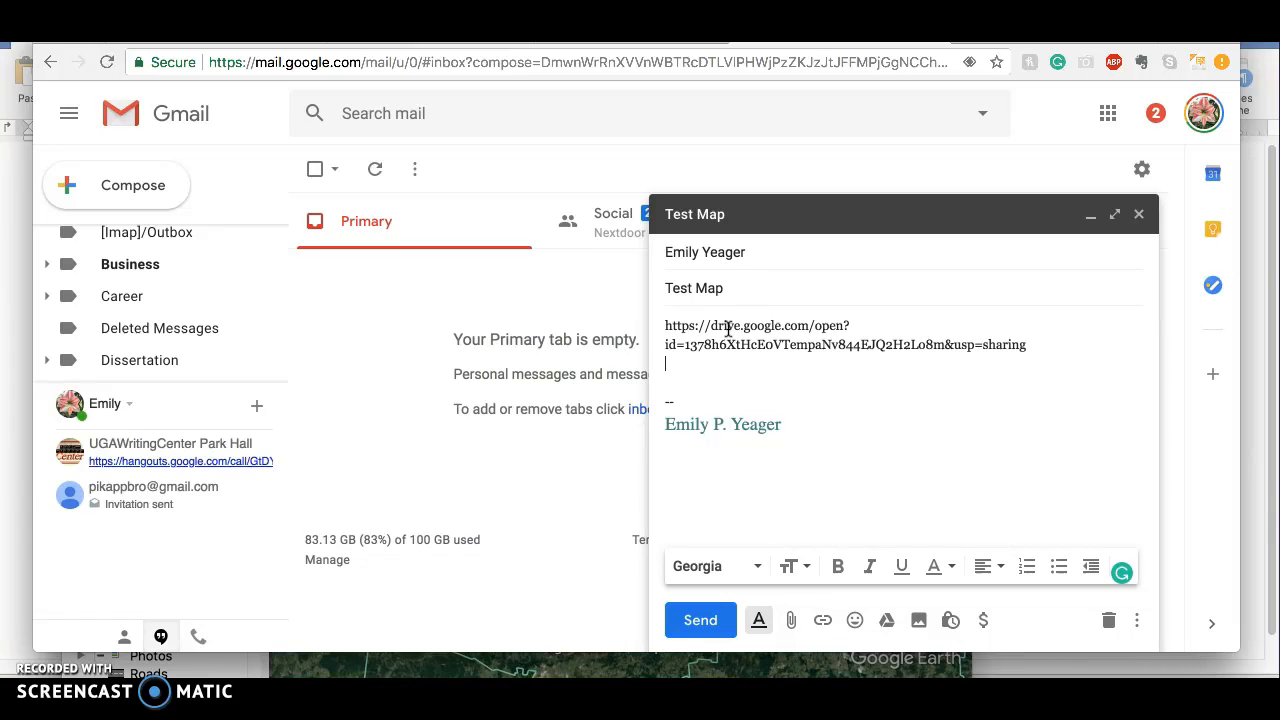
click(700, 620)
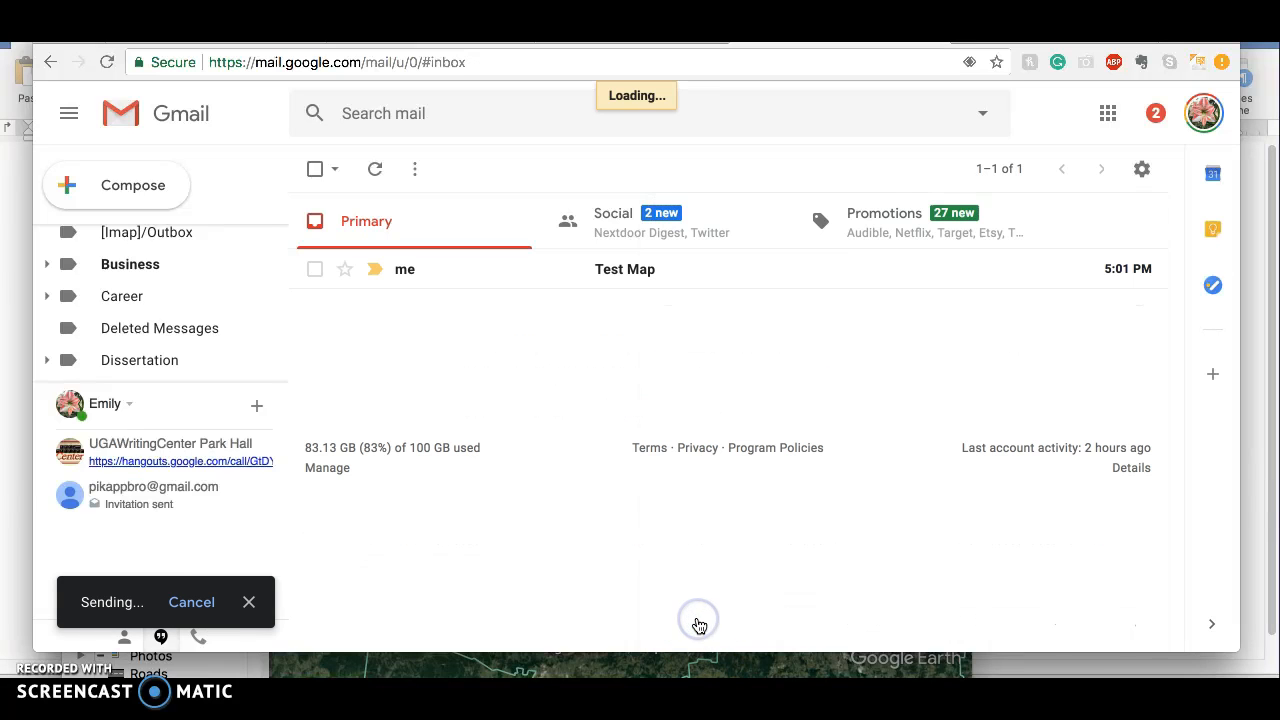
Open the received Test Map email and follow its link to the shared map
click(629, 271)
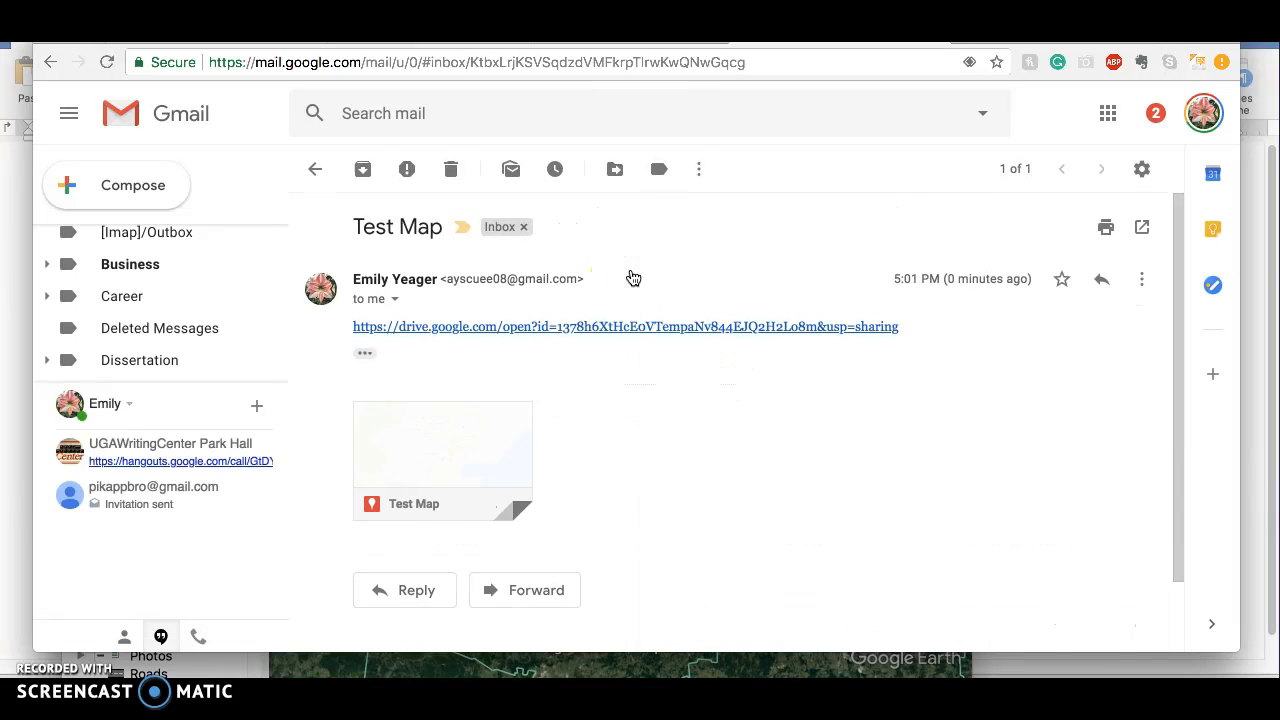
click(621, 328)
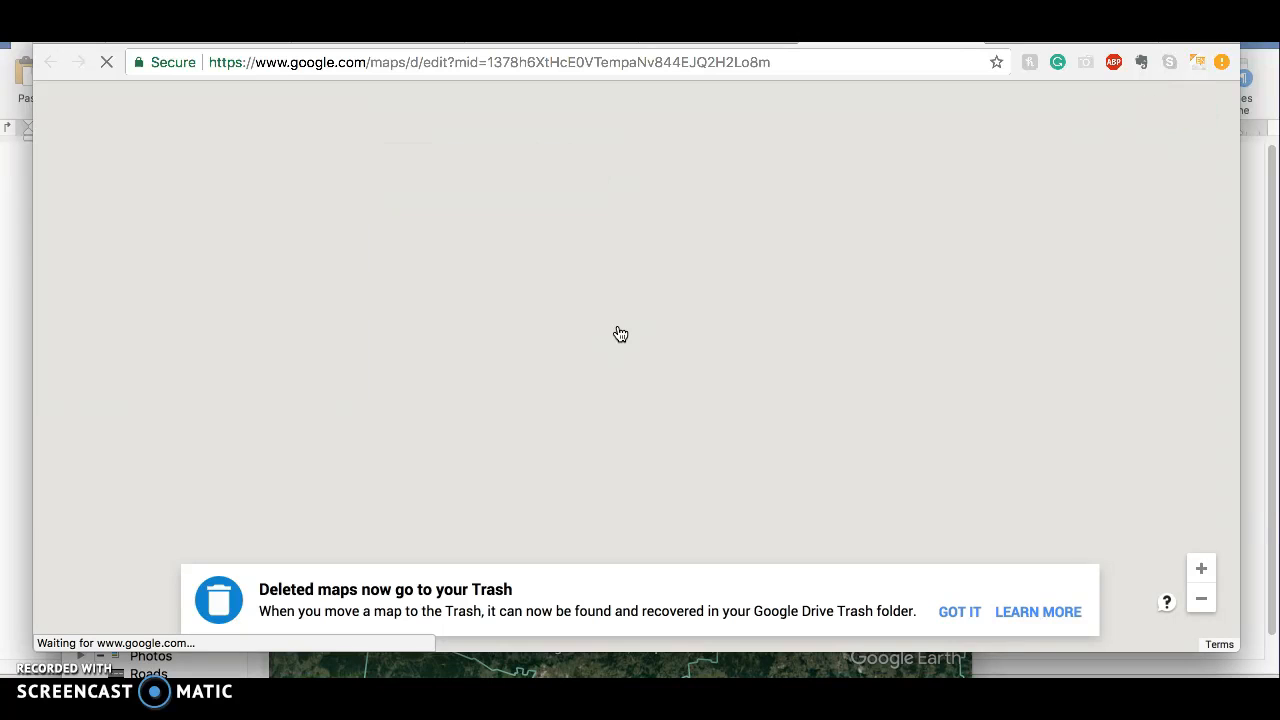
click(616, 358)
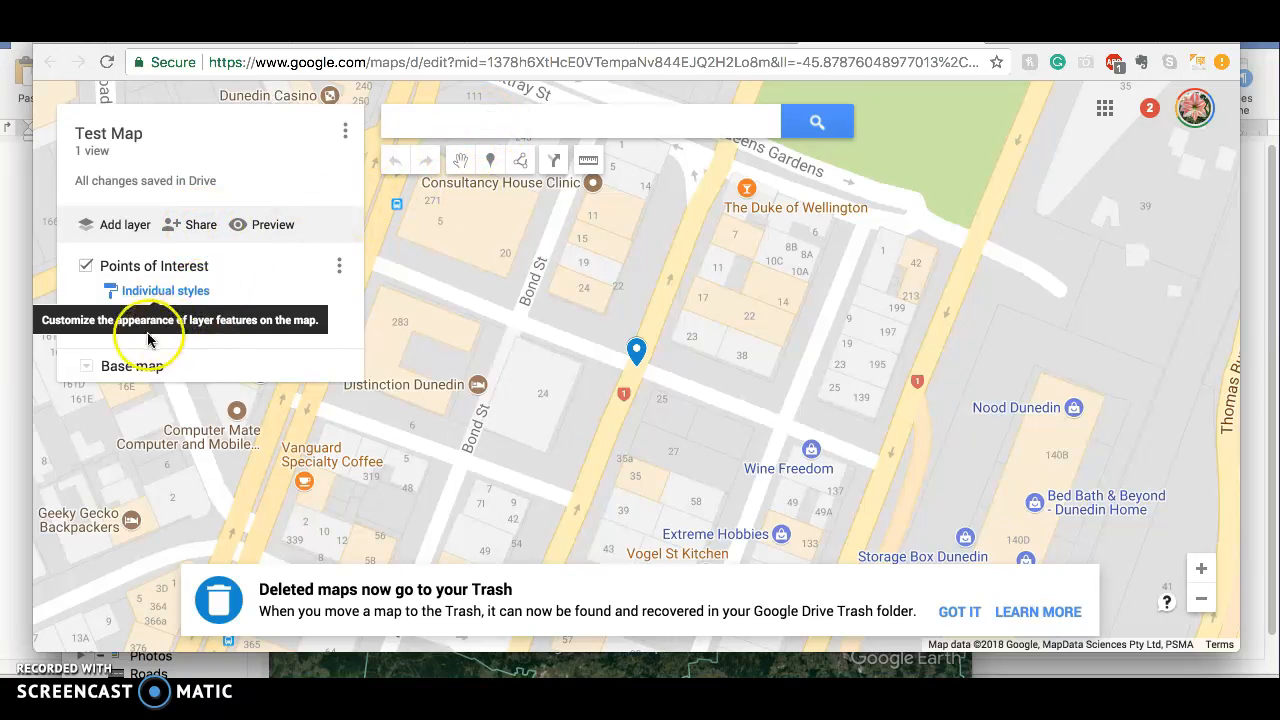
Add the description "One of favs in NZ" to the Dunedin marker and save it
click(333, 326)
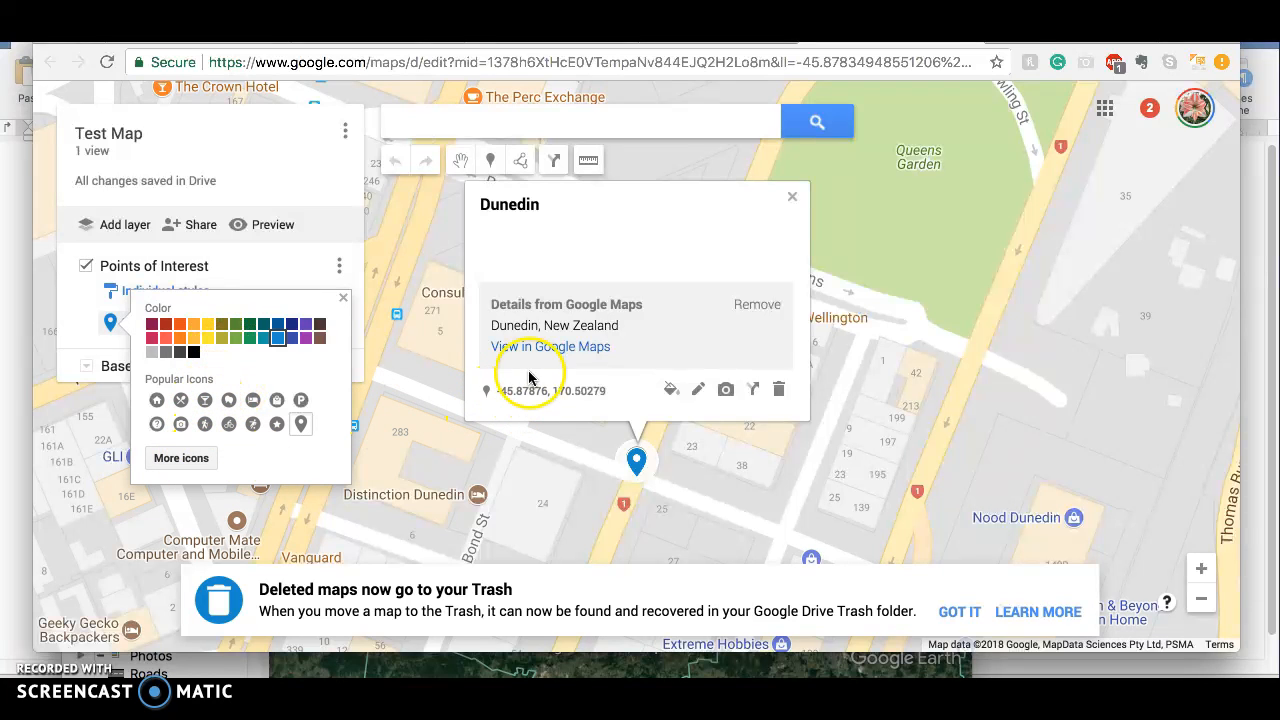
click(697, 392)
click(674, 254)
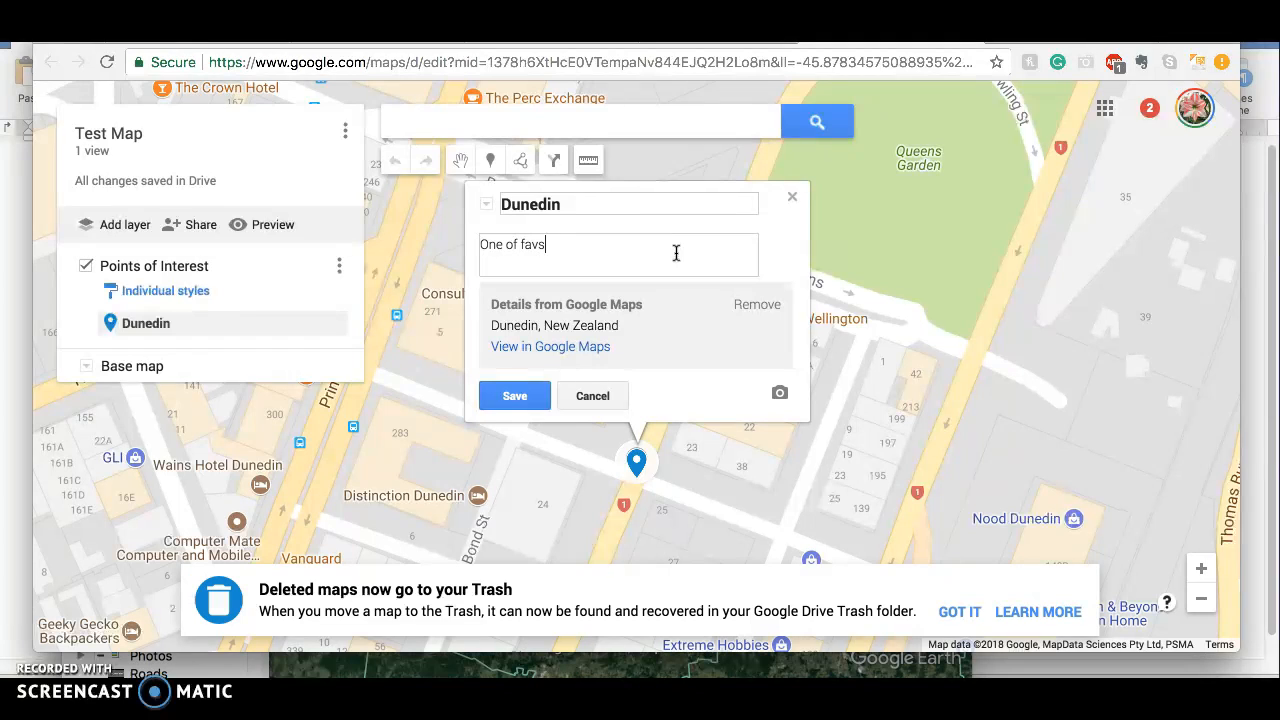
click(514, 395)
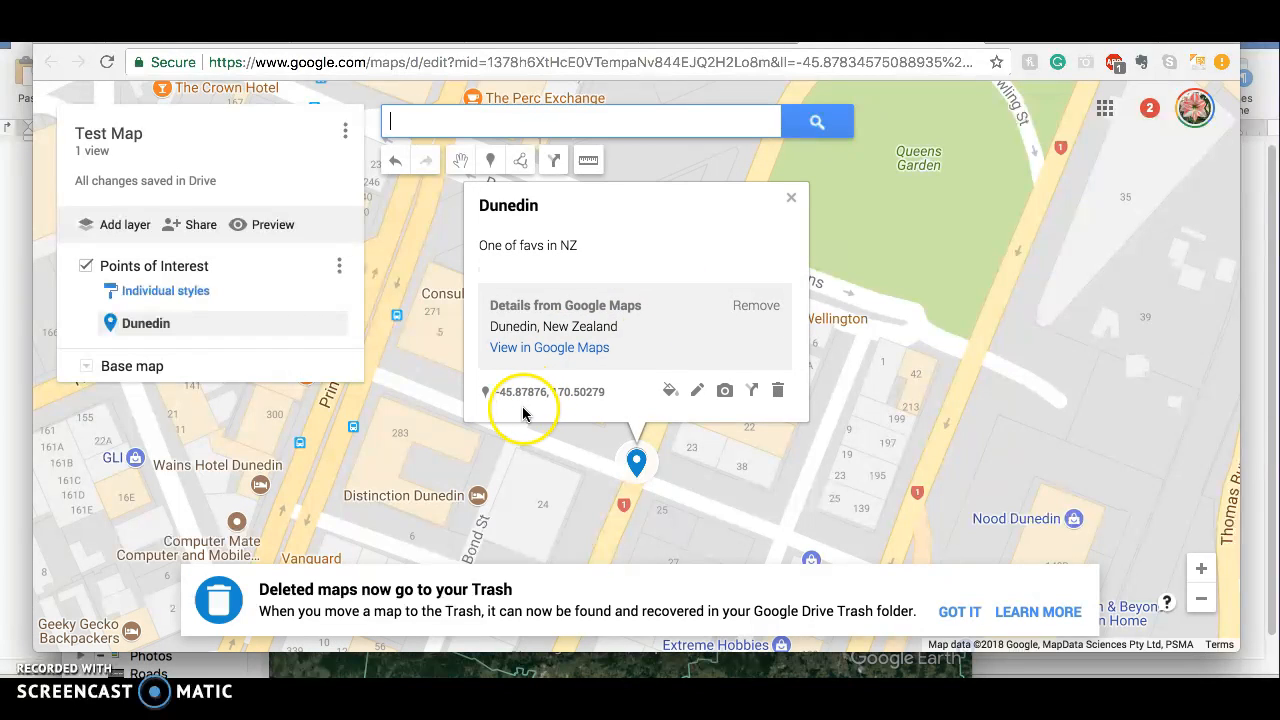
Review the options for adding an image or video to the Dunedin marker, then close them and the marker's details
click(591, 301)
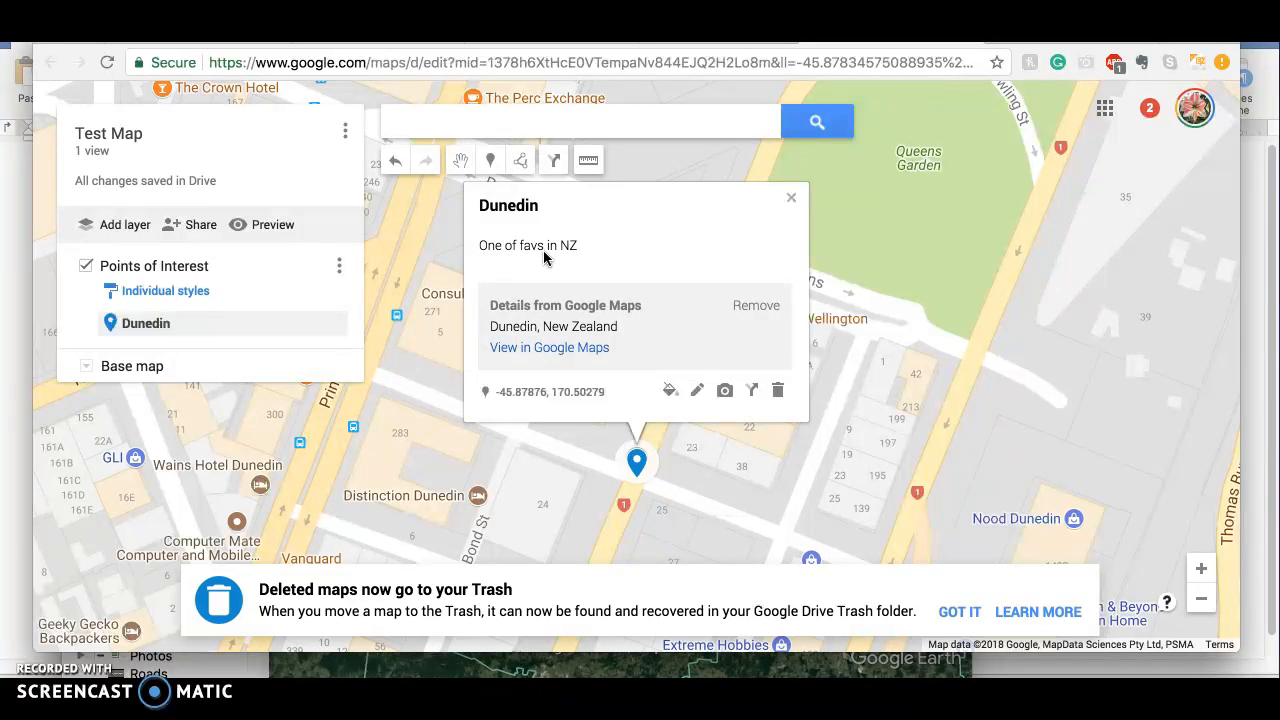
click(726, 391)
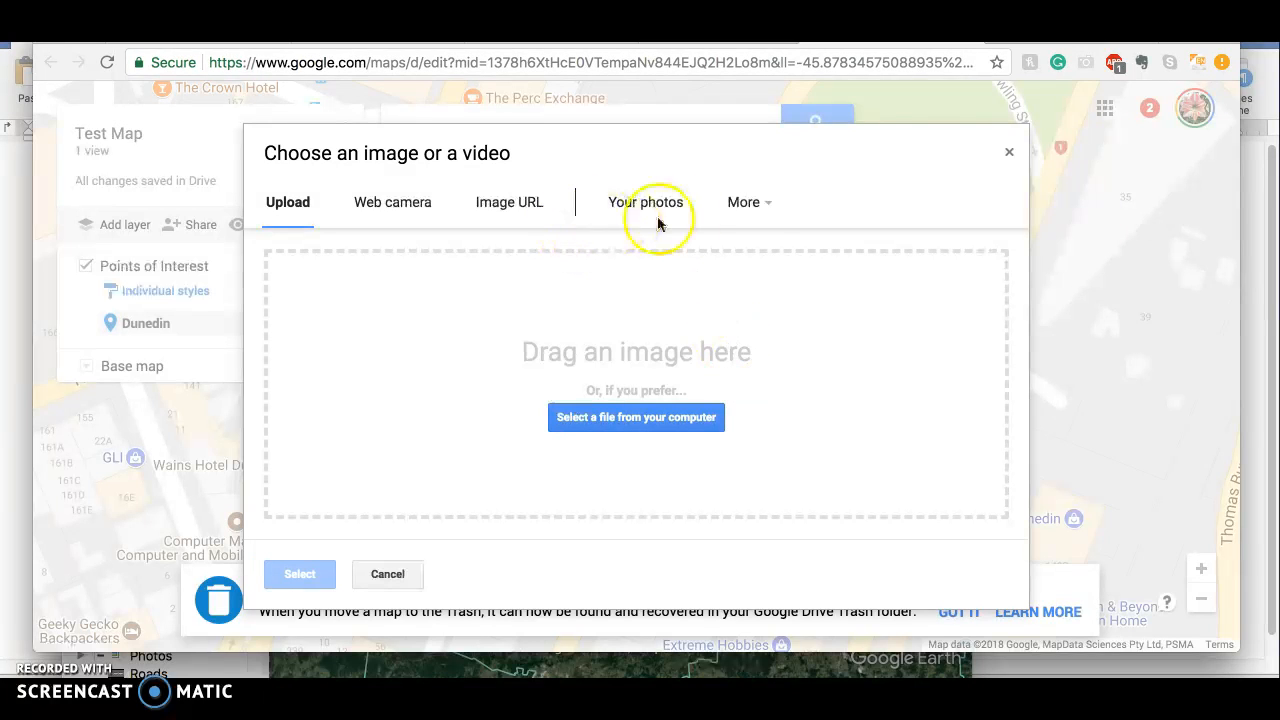
click(1009, 153)
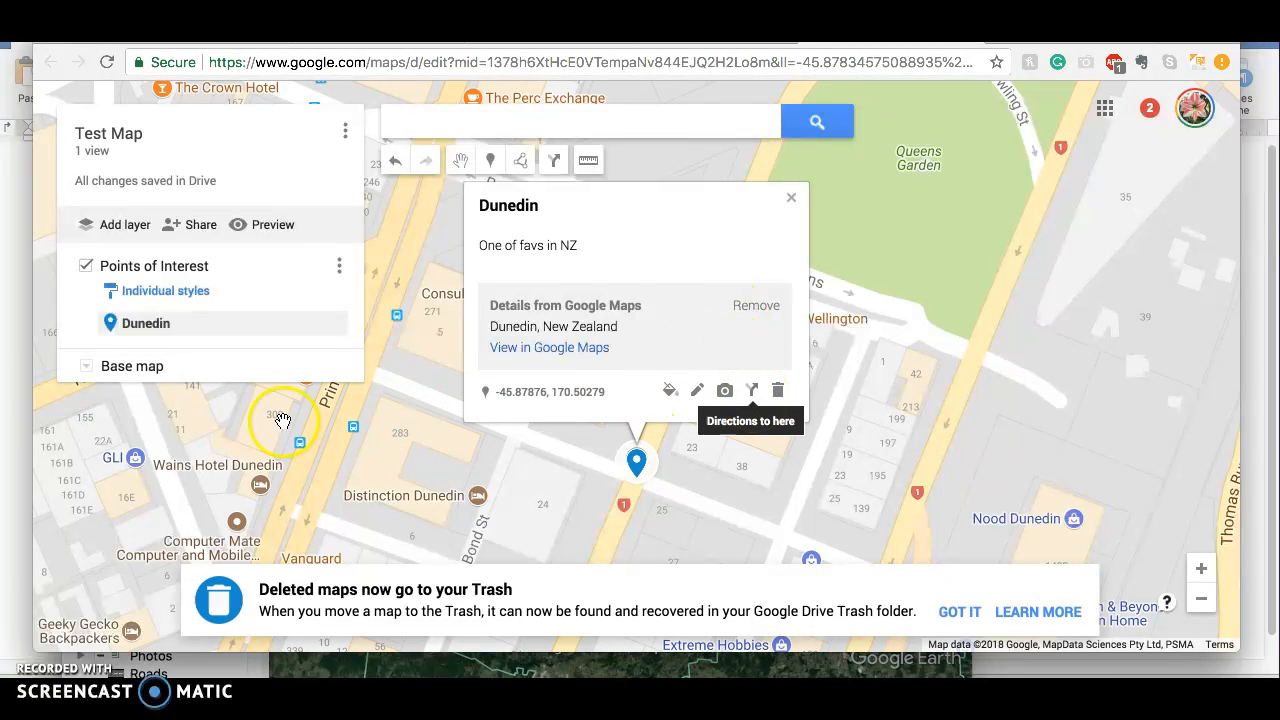
click(197, 428)
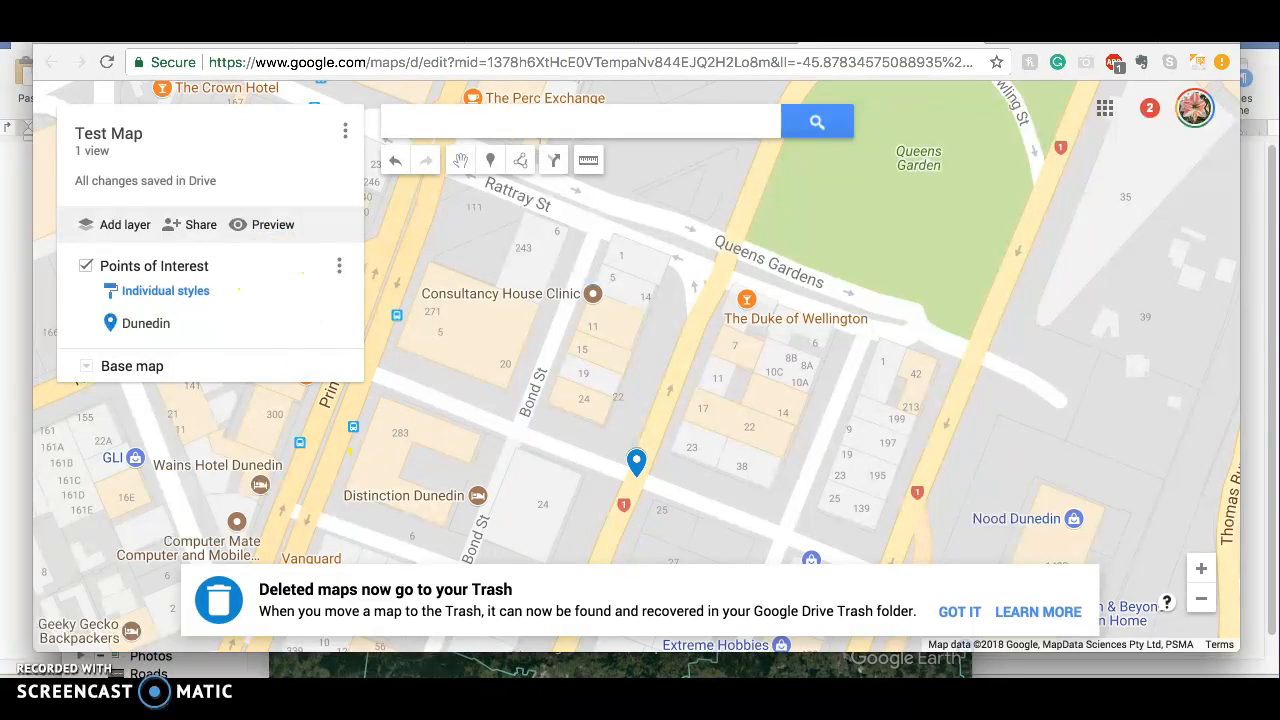
Switch to Google Earth Pro and widen its window for a larger map view
key(super+Tab)
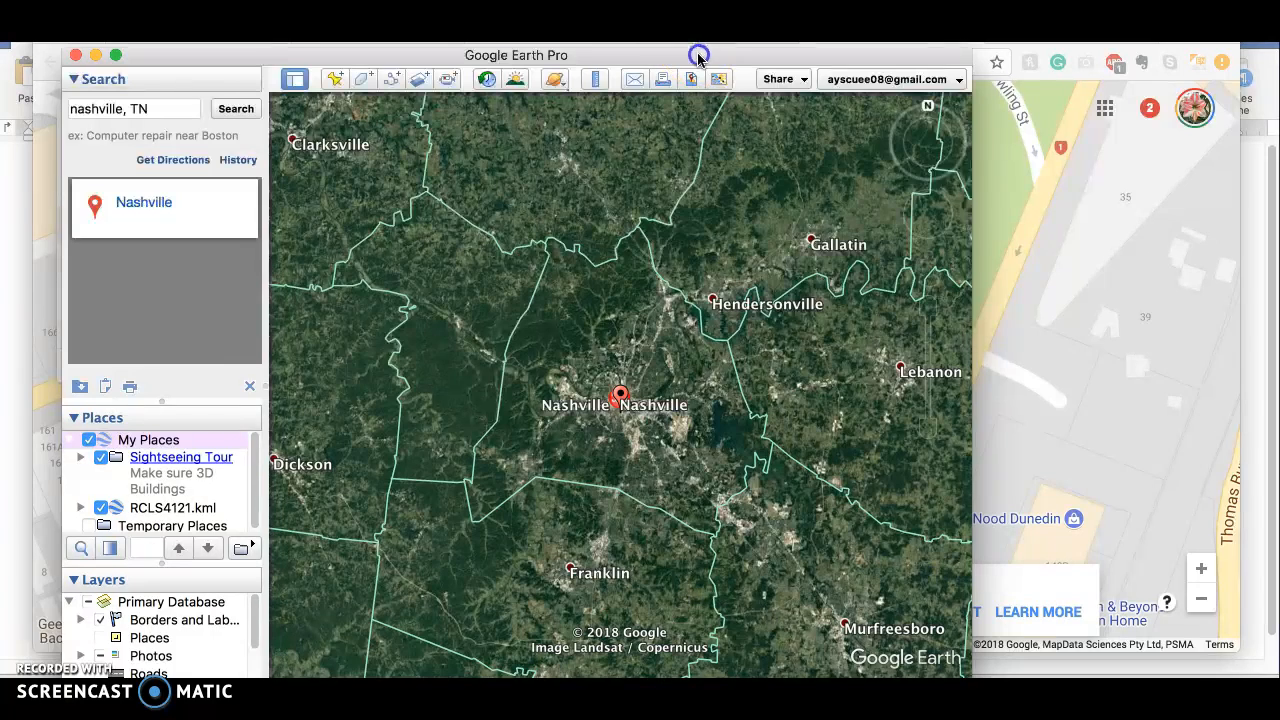
drag(698, 58, 687, 46)
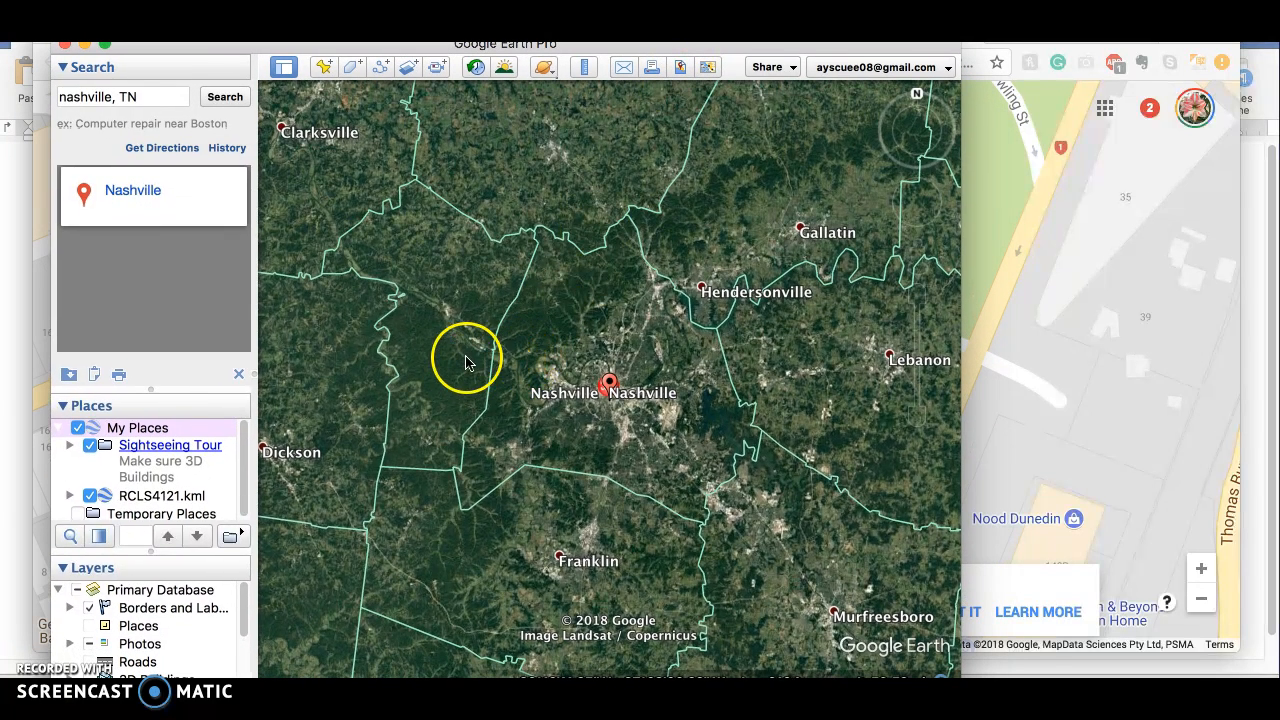
drag(961, 319, 1203, 340)
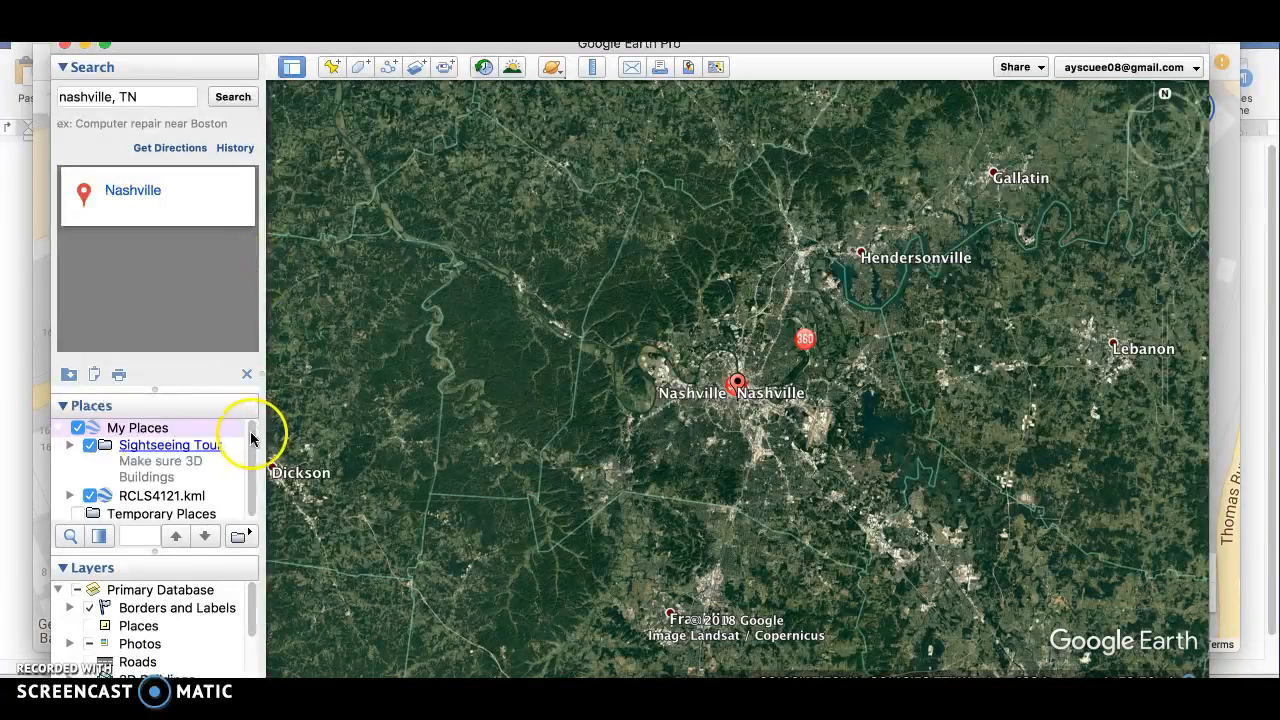
Add a new folder named Test Locations under My Places
drag(251, 446, 251, 451)
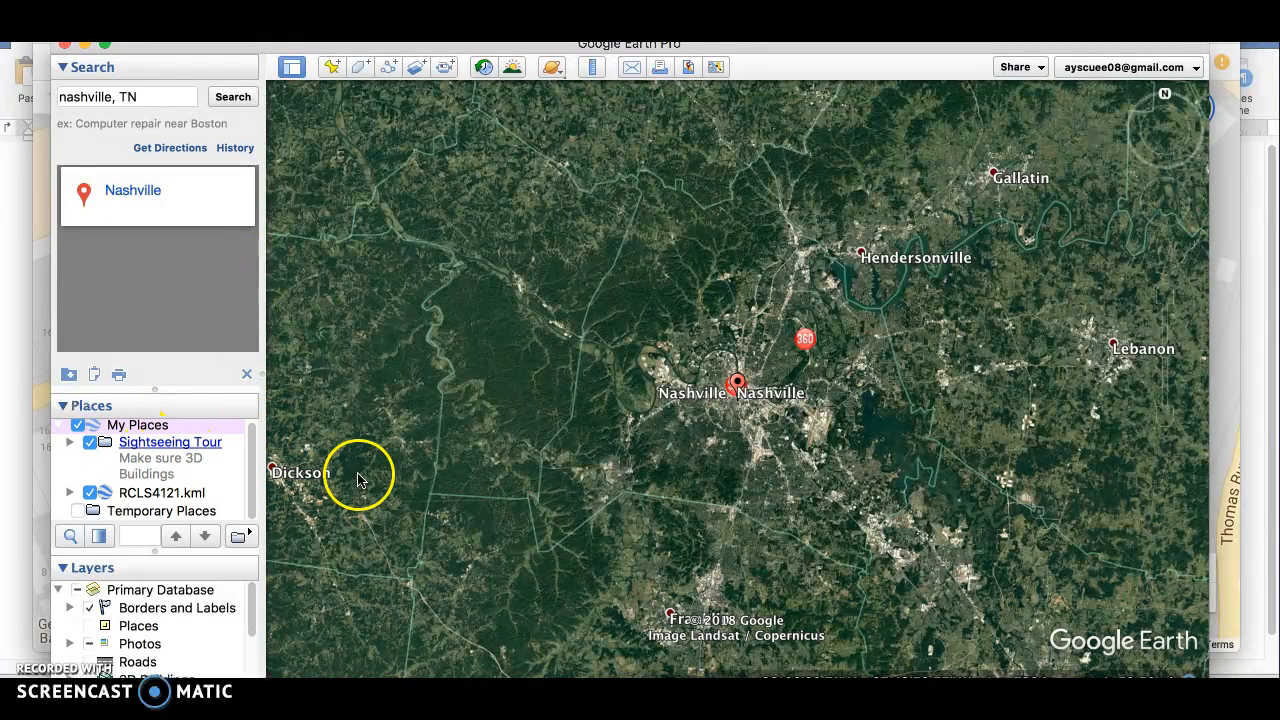
right_click(143, 428)
mouse_move(163, 443)
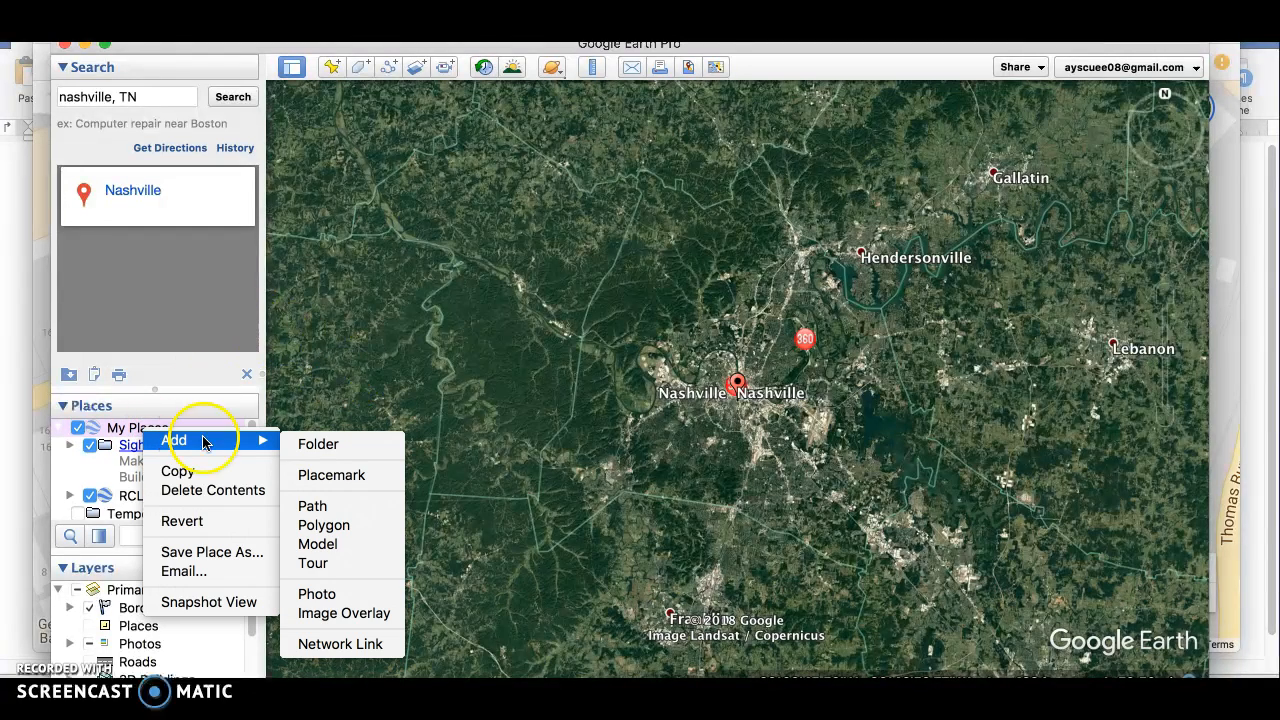
click(318, 444)
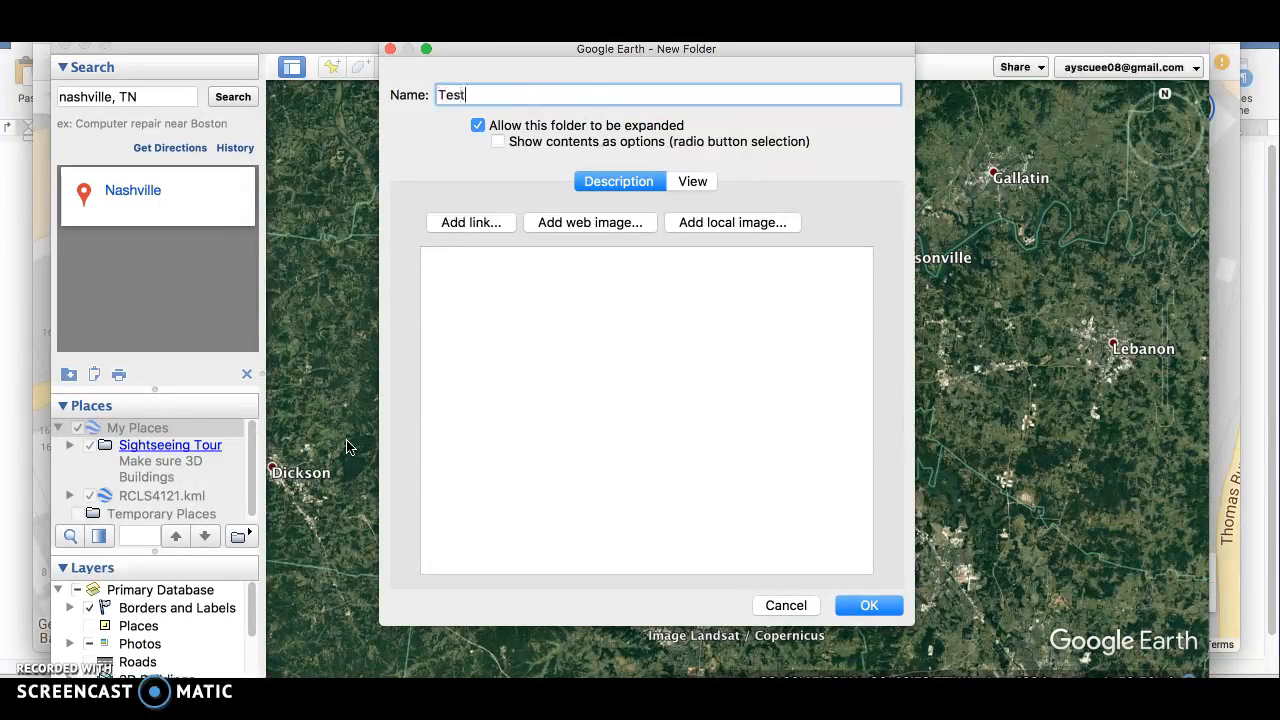
text(Test Locations)
click(869, 606)
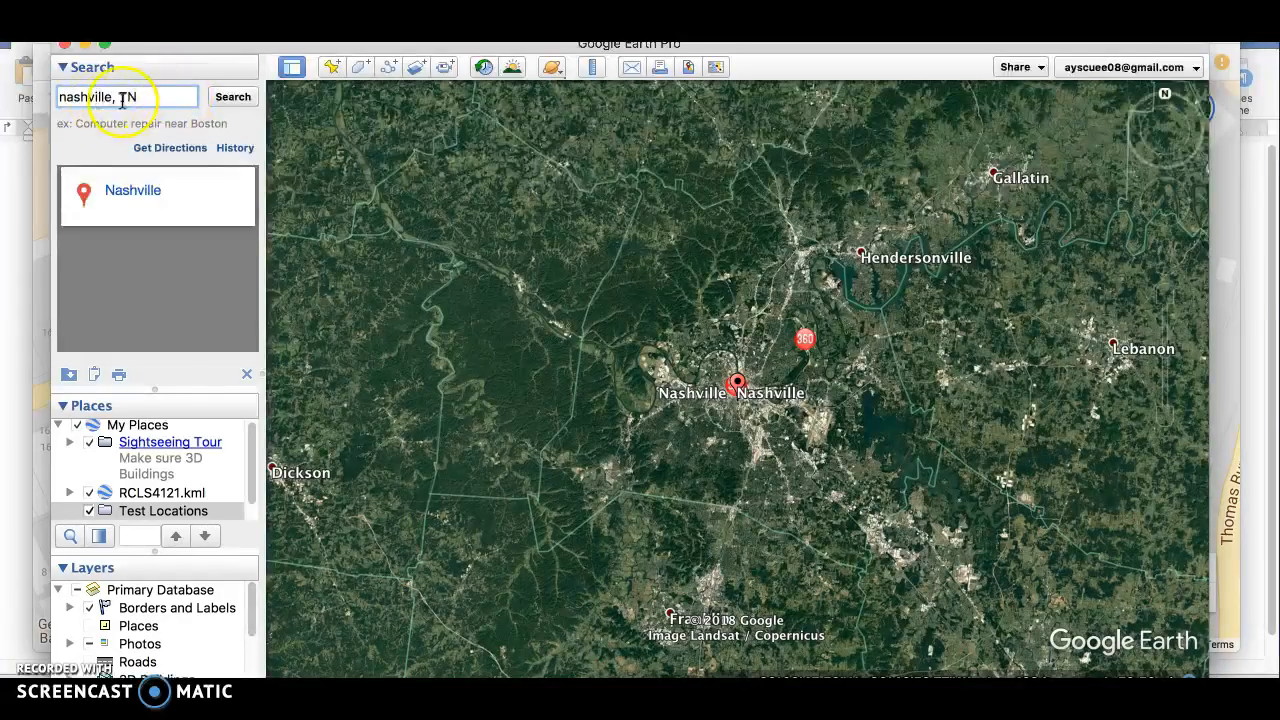
Search for nashville, TN and add a placemark named Music there in the Test Locations folder
click(234, 97)
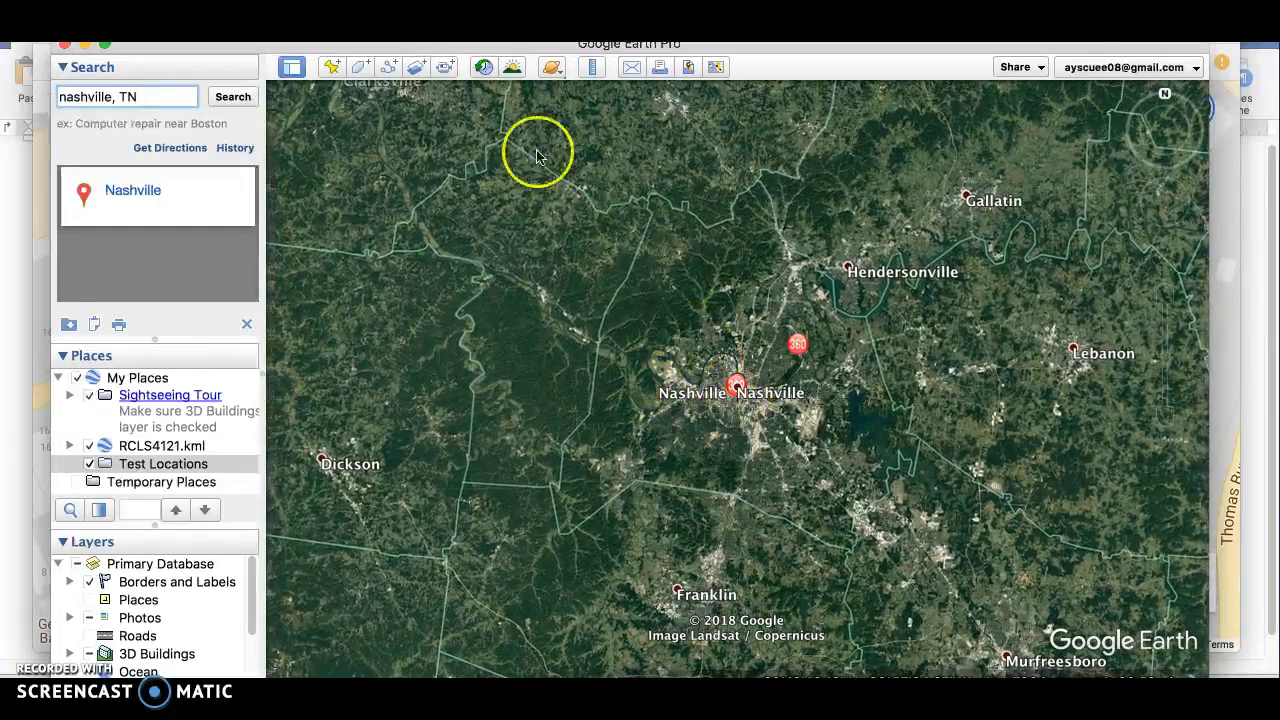
click(333, 68)
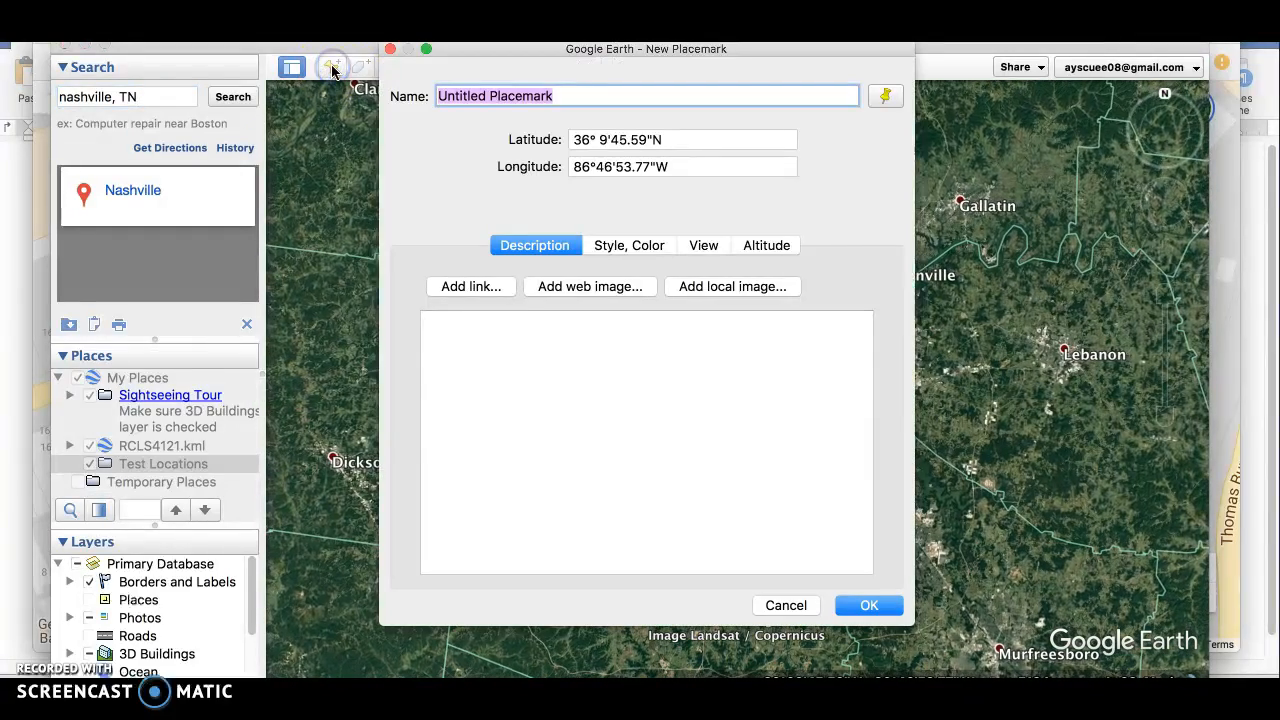
text(Music)
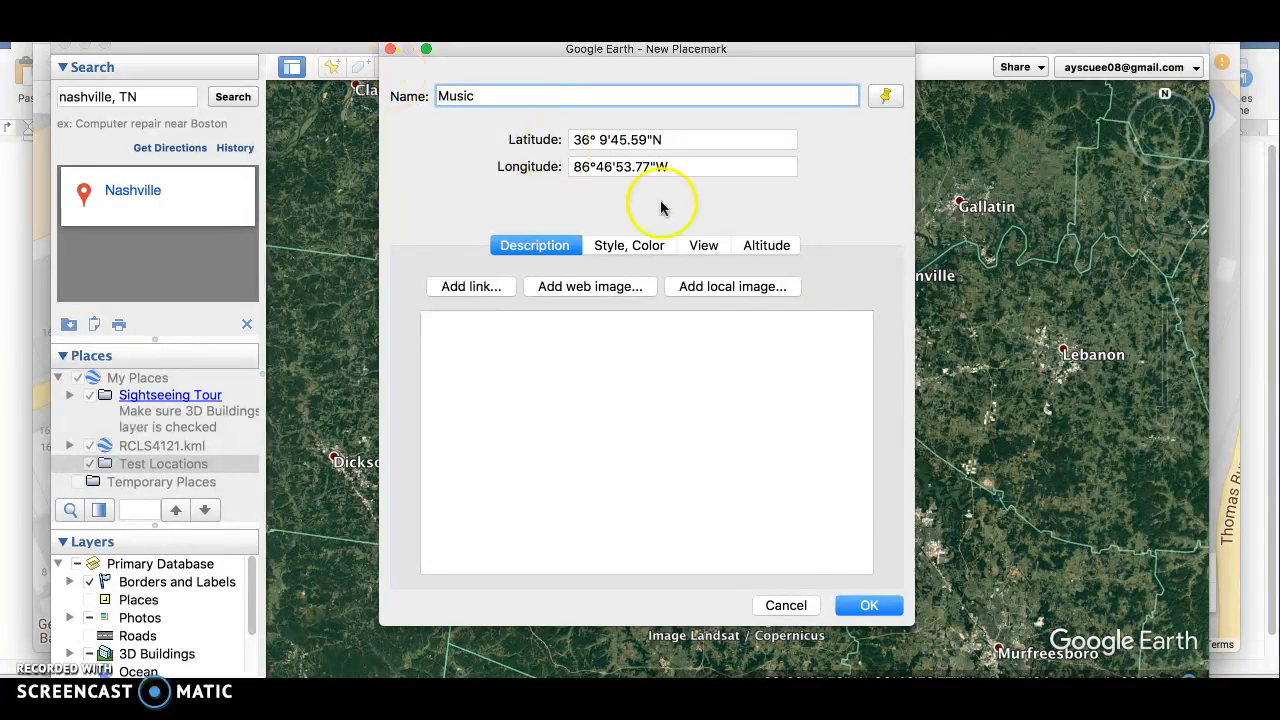
click(866, 606)
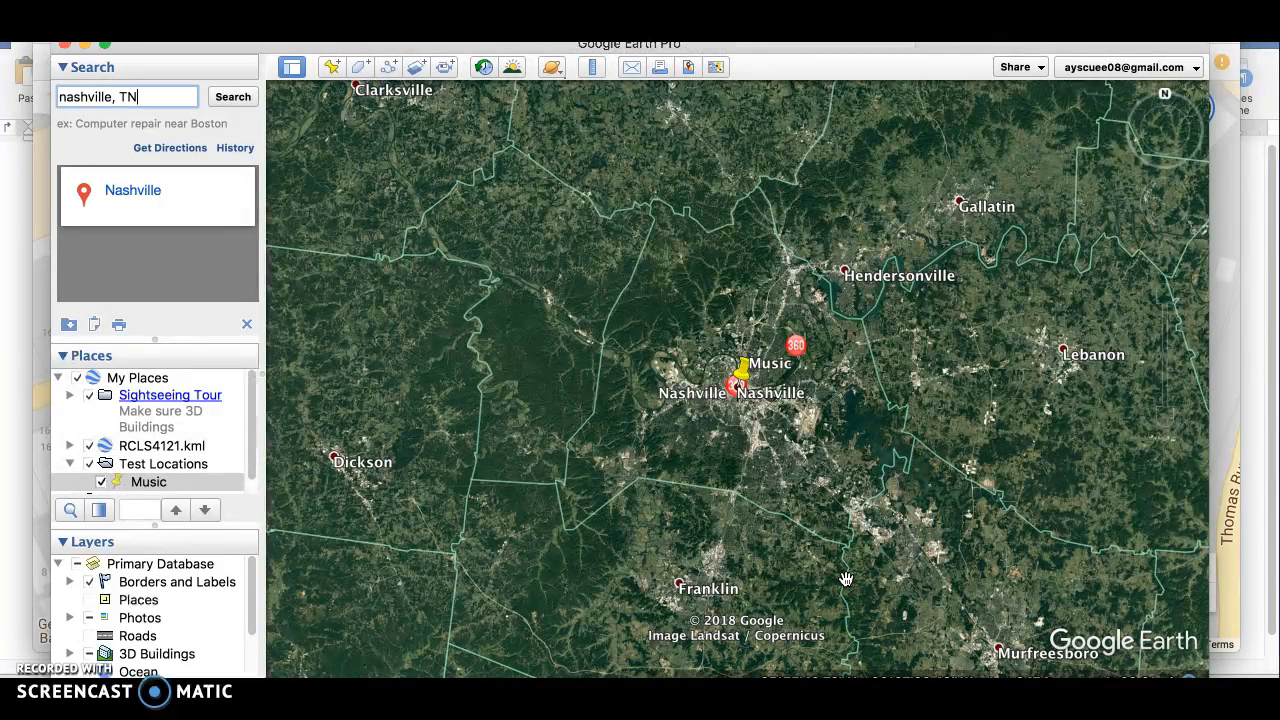
Review the Test Locations folder's options and the available ways to share or email the view
right_click(162, 470)
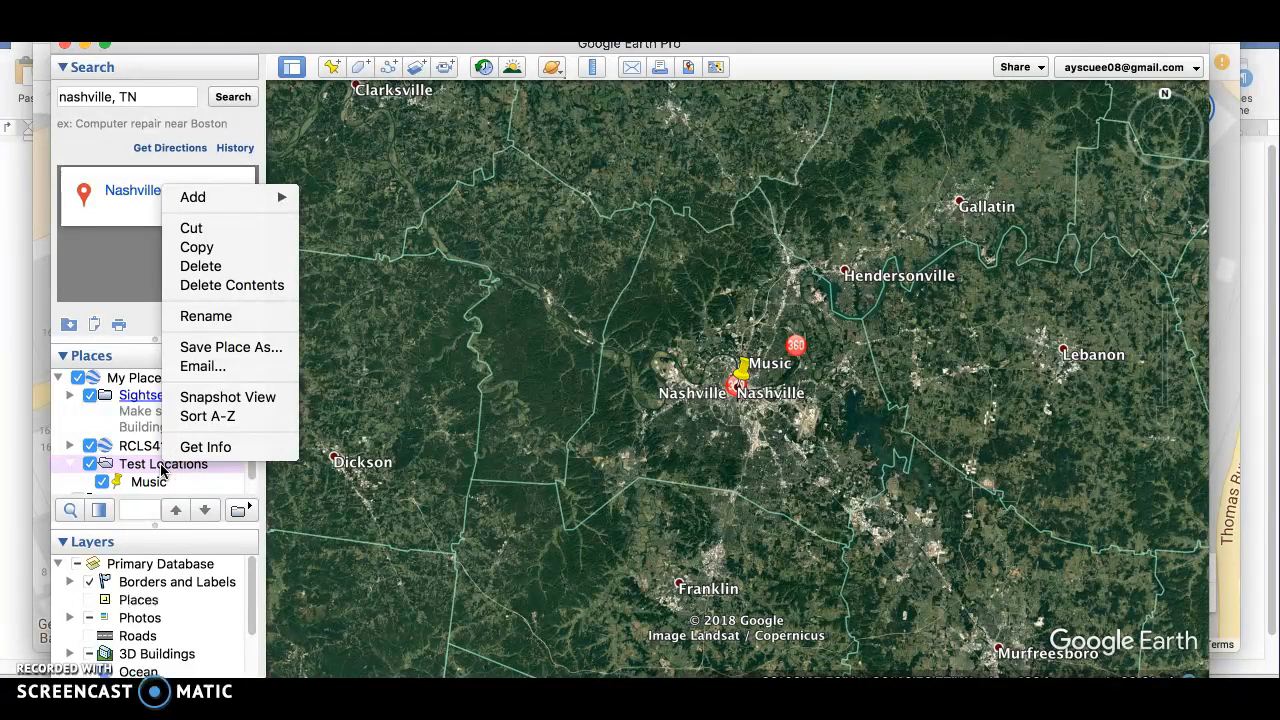
click(150, 490)
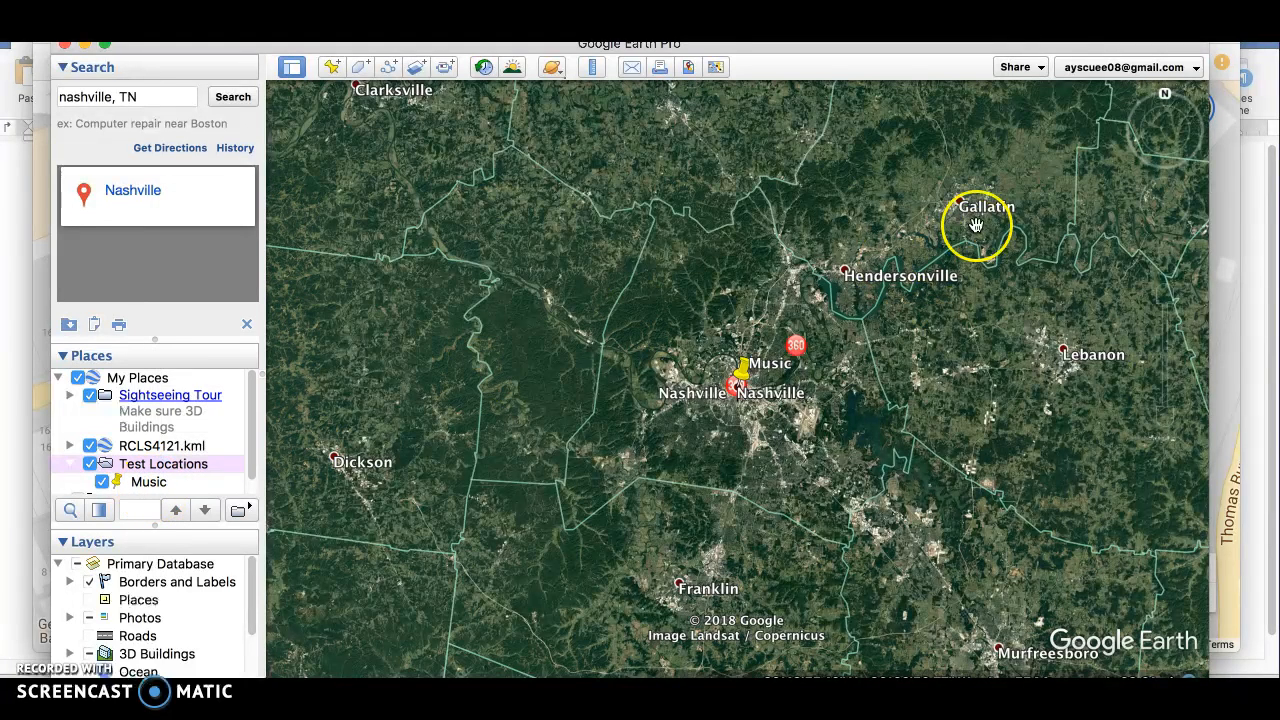
click(1028, 70)
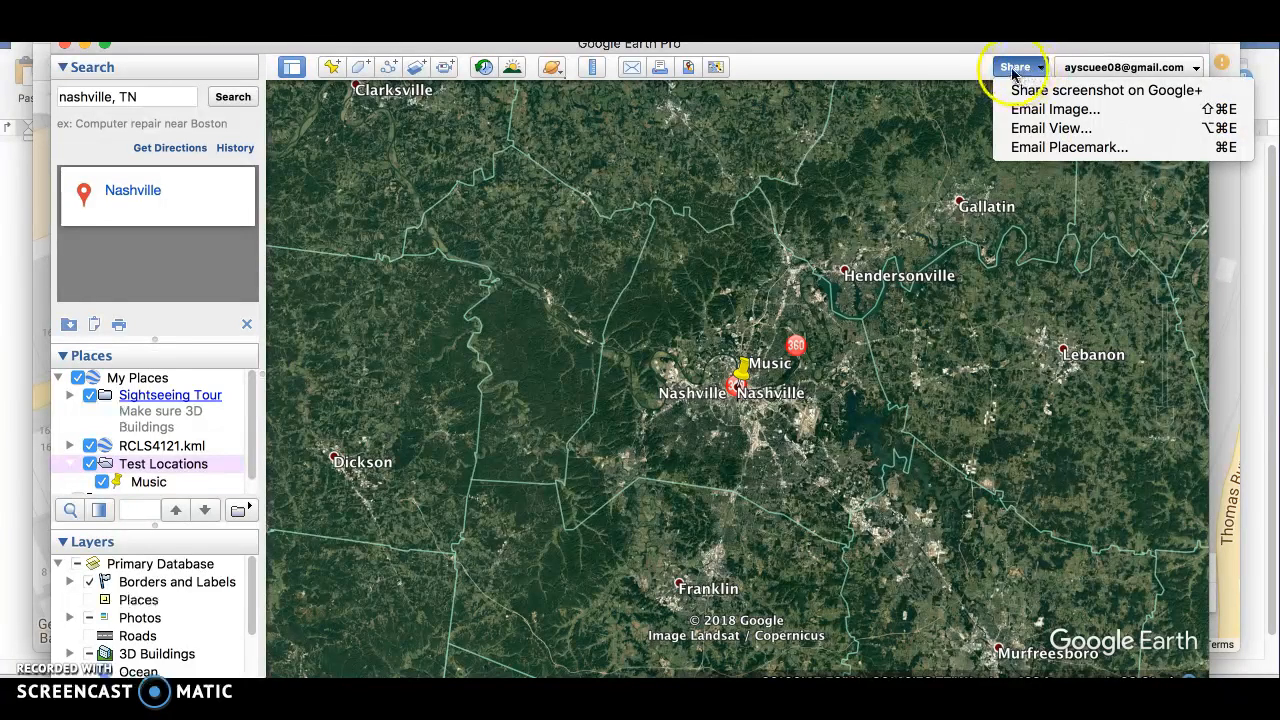
right_click(152, 469)
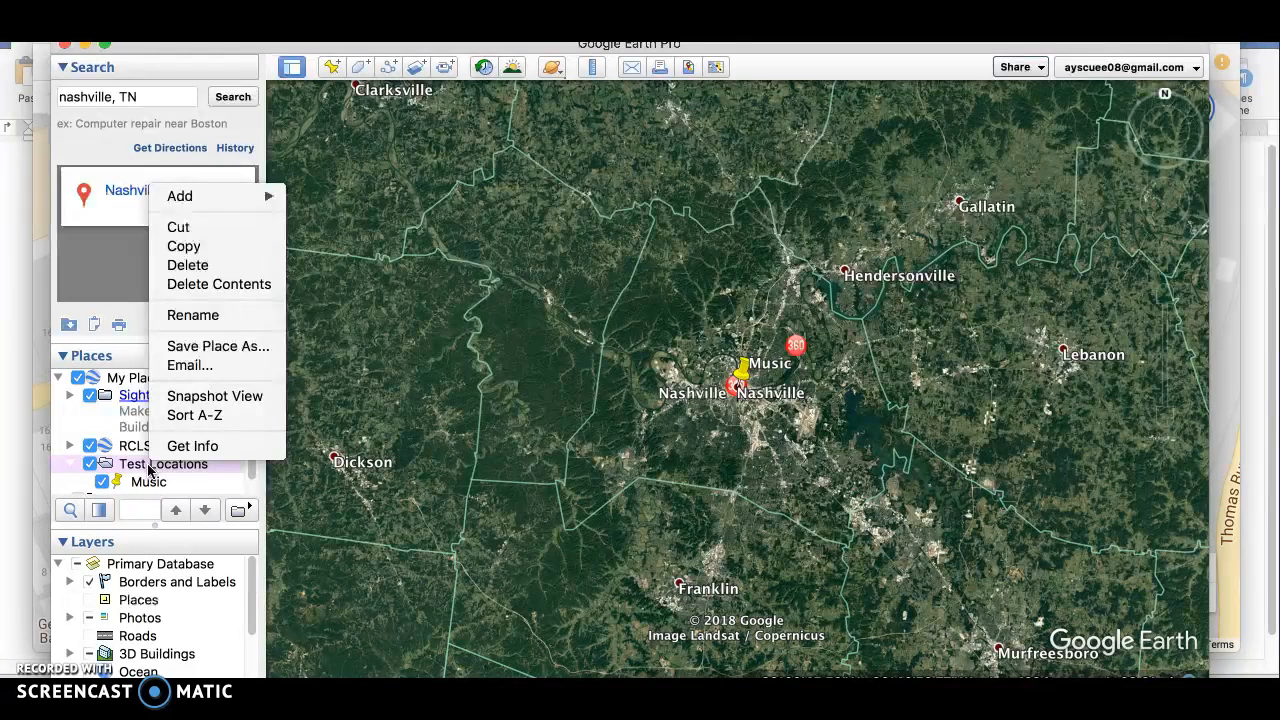
click(240, 346)
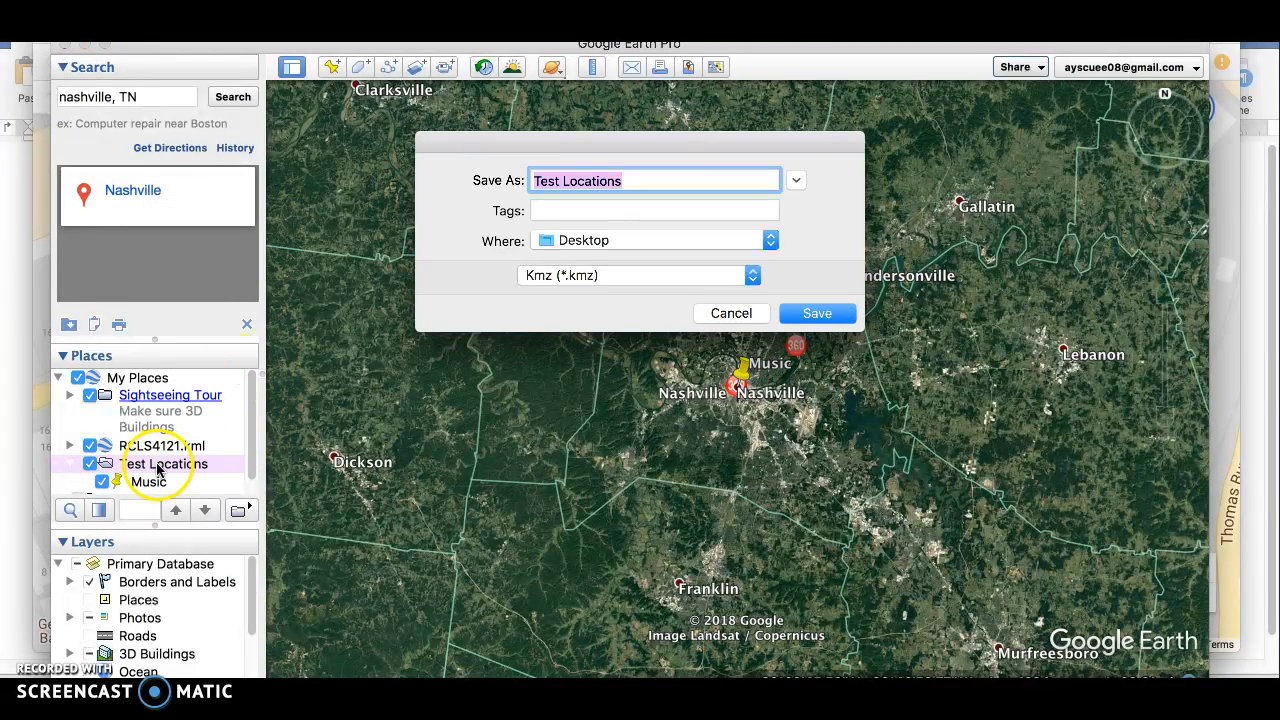
click(715, 313)
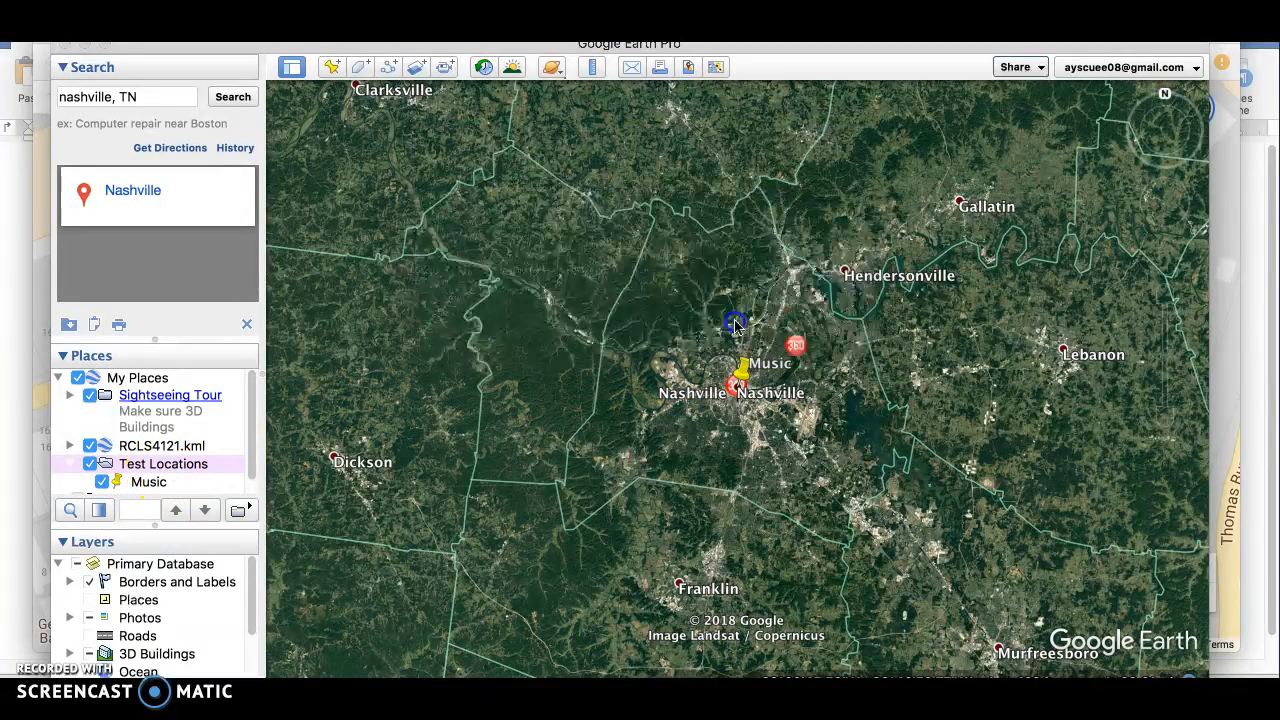
Save the Music placemark to the Desktop as a file named Music in Kml (*.kml) format
right_click(150, 482)
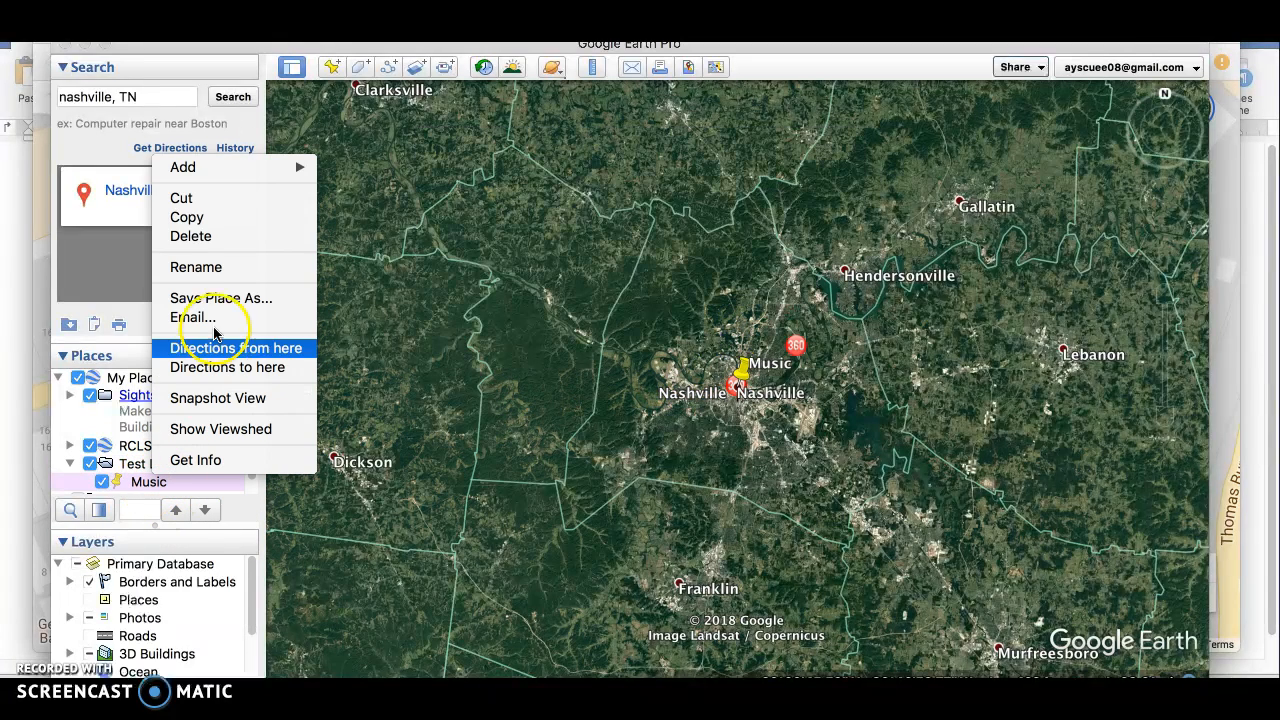
click(240, 298)
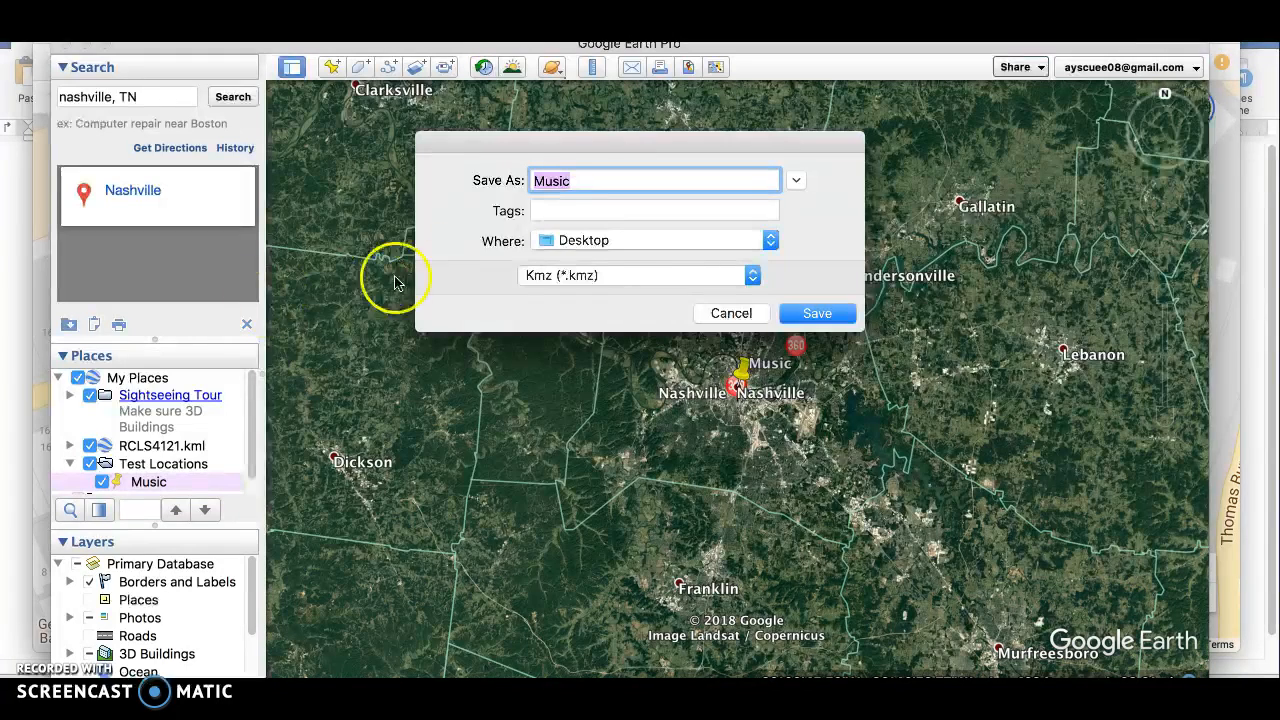
click(593, 280)
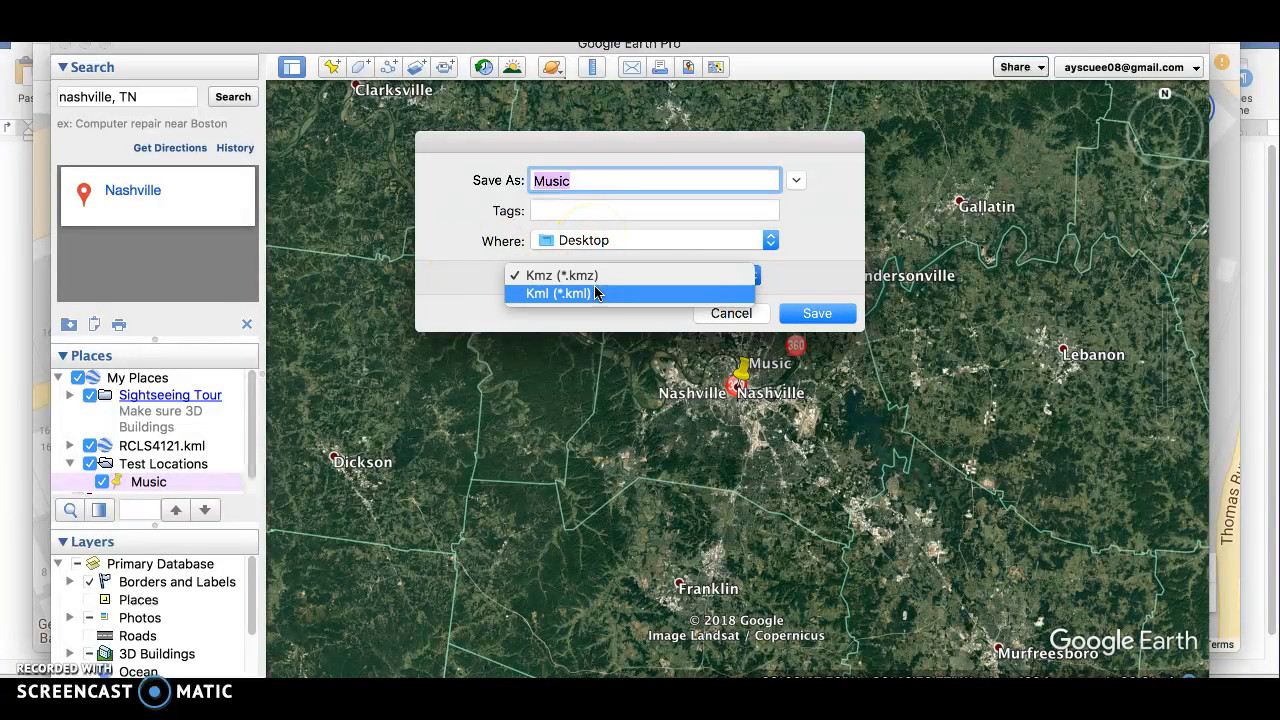
click(593, 289)
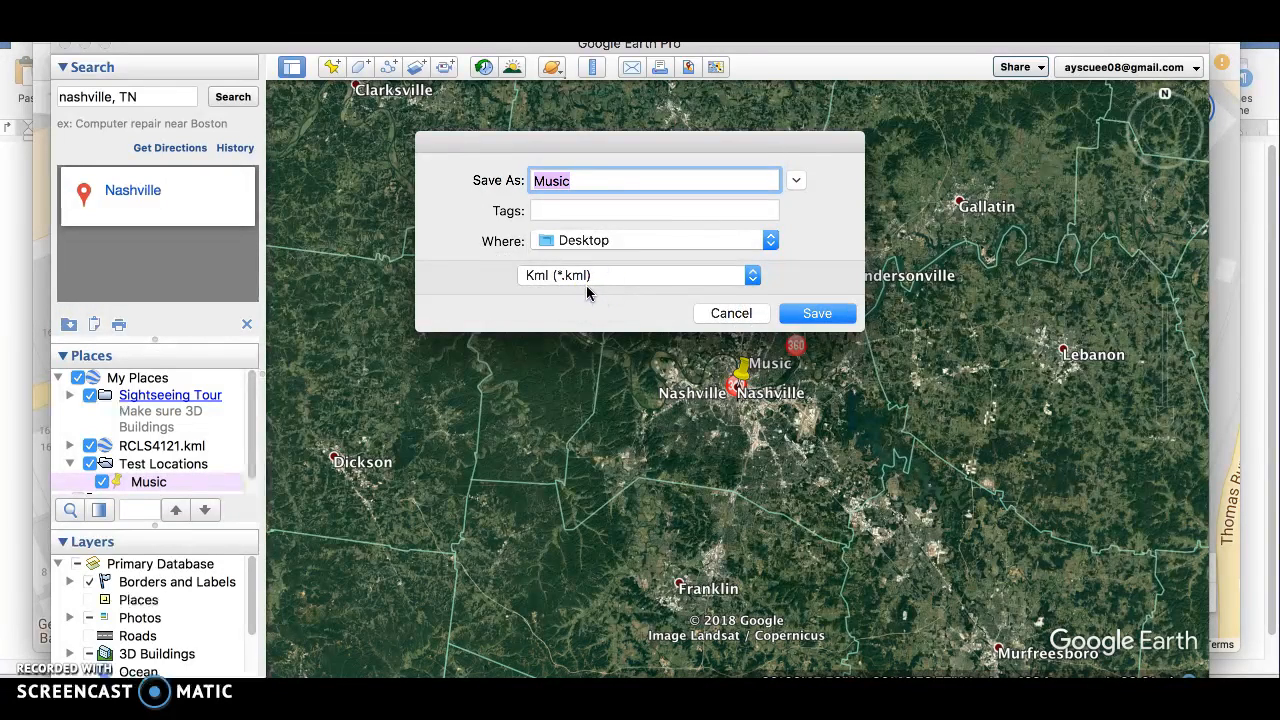
click(817, 314)
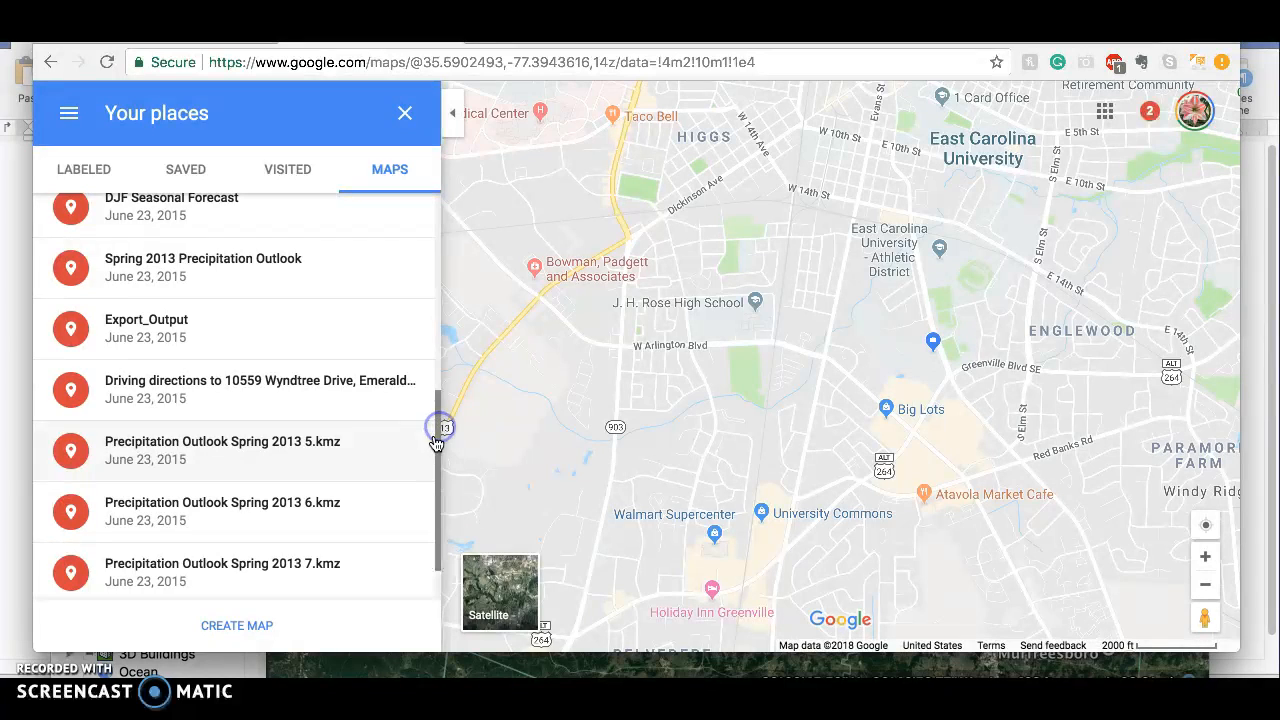
Switch to the saved maps in Google Maps and open the first Test Map in My Maps
drag(437, 428, 432, 212)
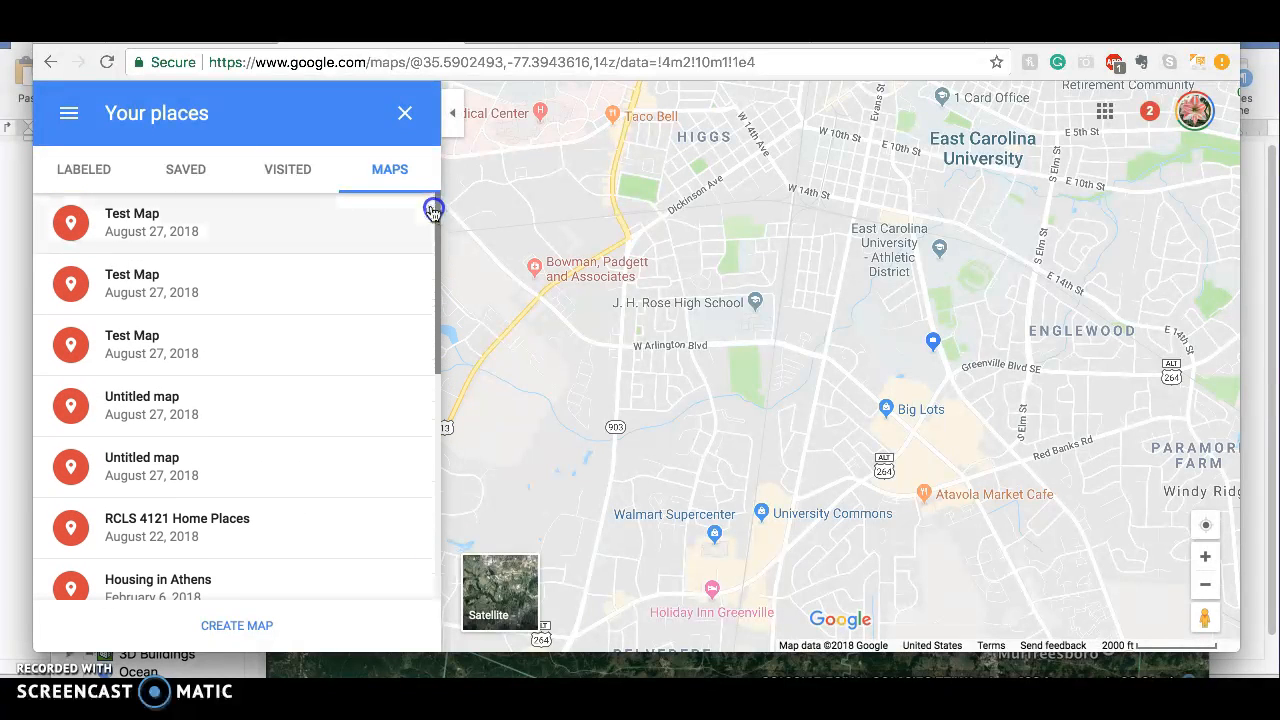
click(149, 212)
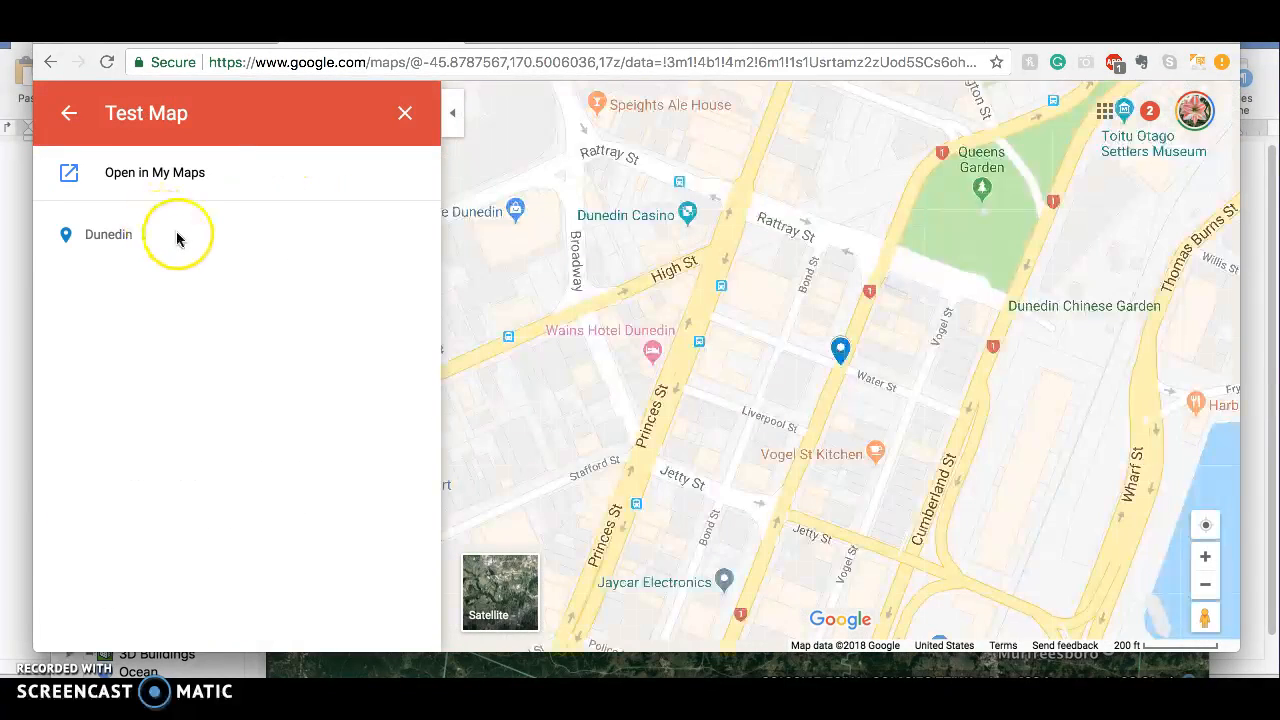
click(162, 174)
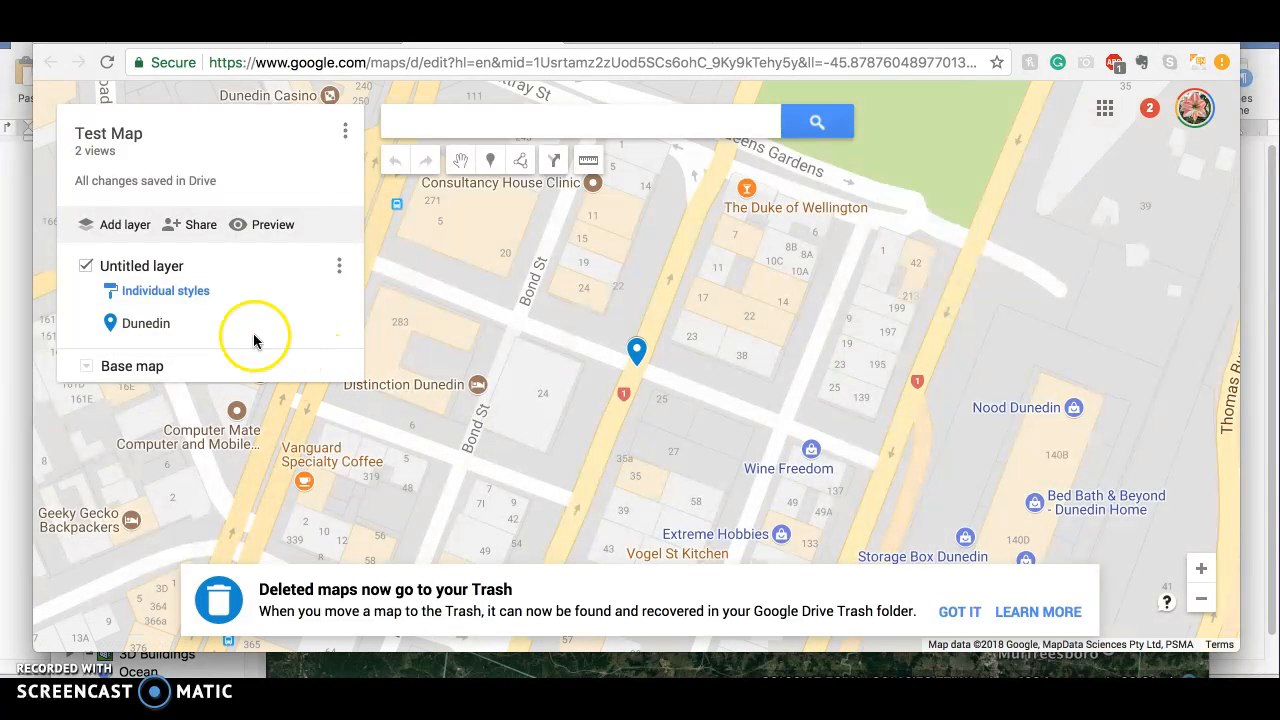
Add a layer to Test Map, import Music.kml from the Desktop into it, and select the imported Music marker
click(127, 228)
click(138, 398)
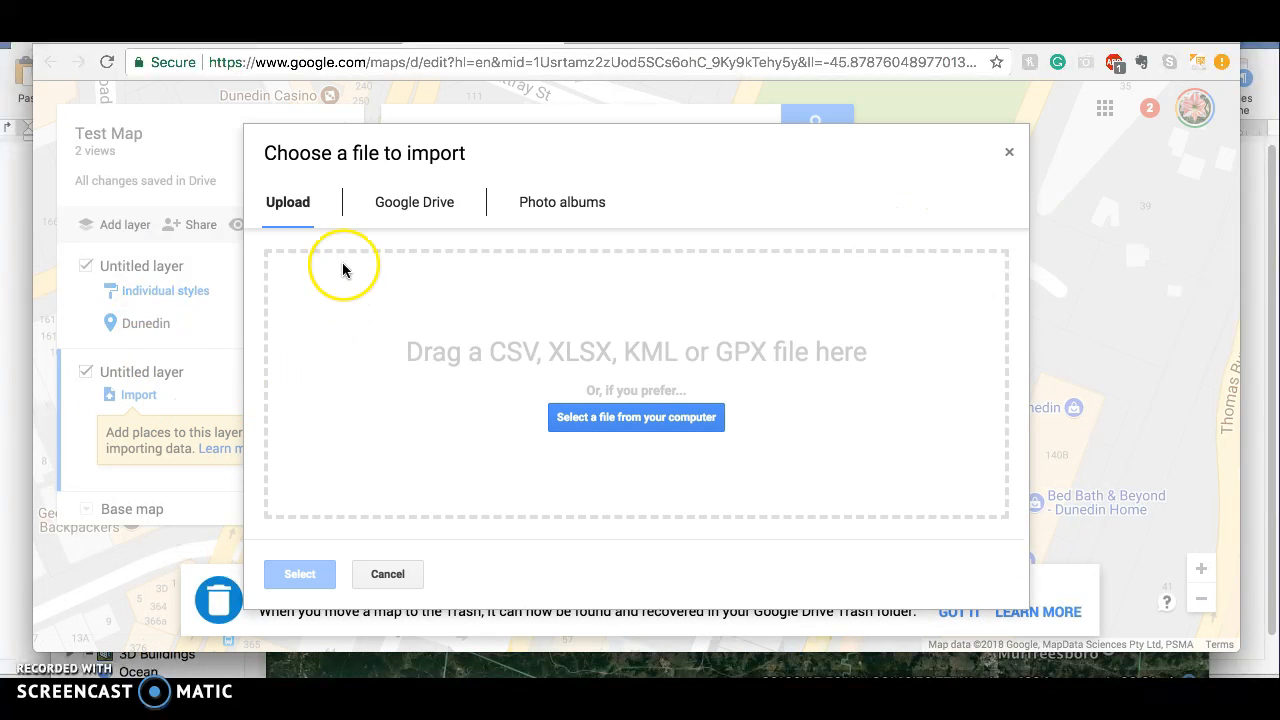
click(637, 420)
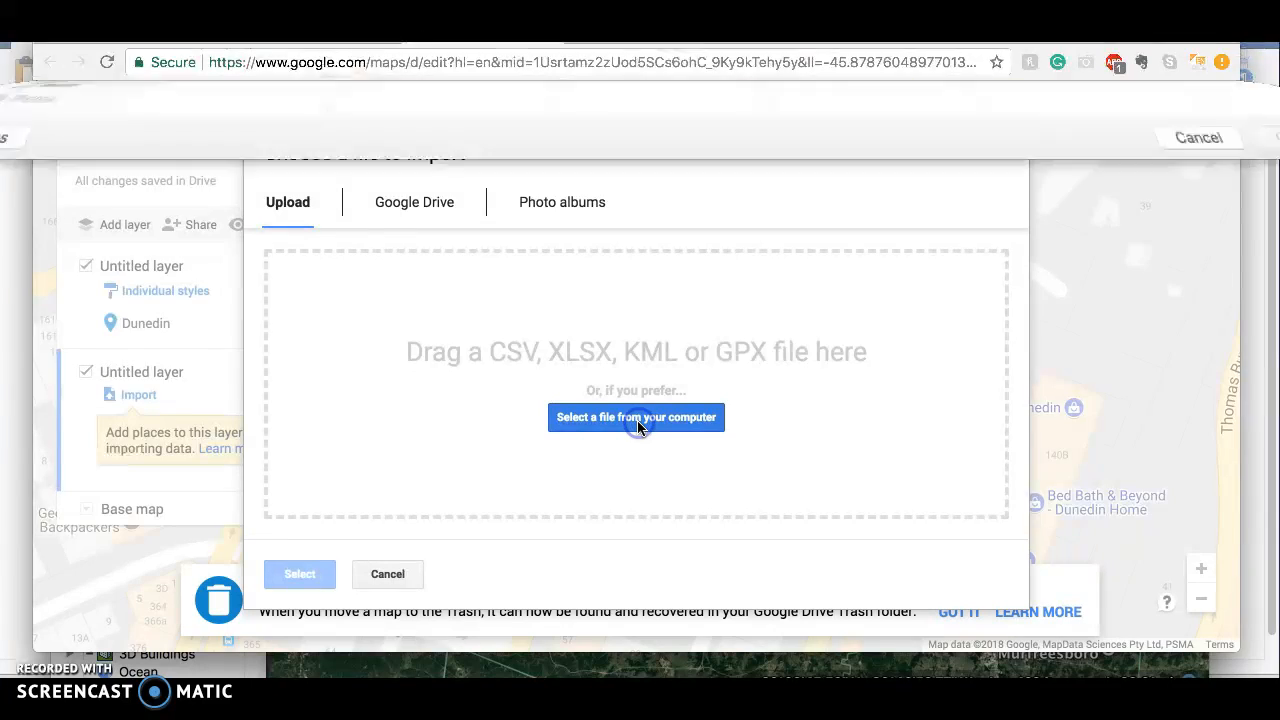
click(66, 236)
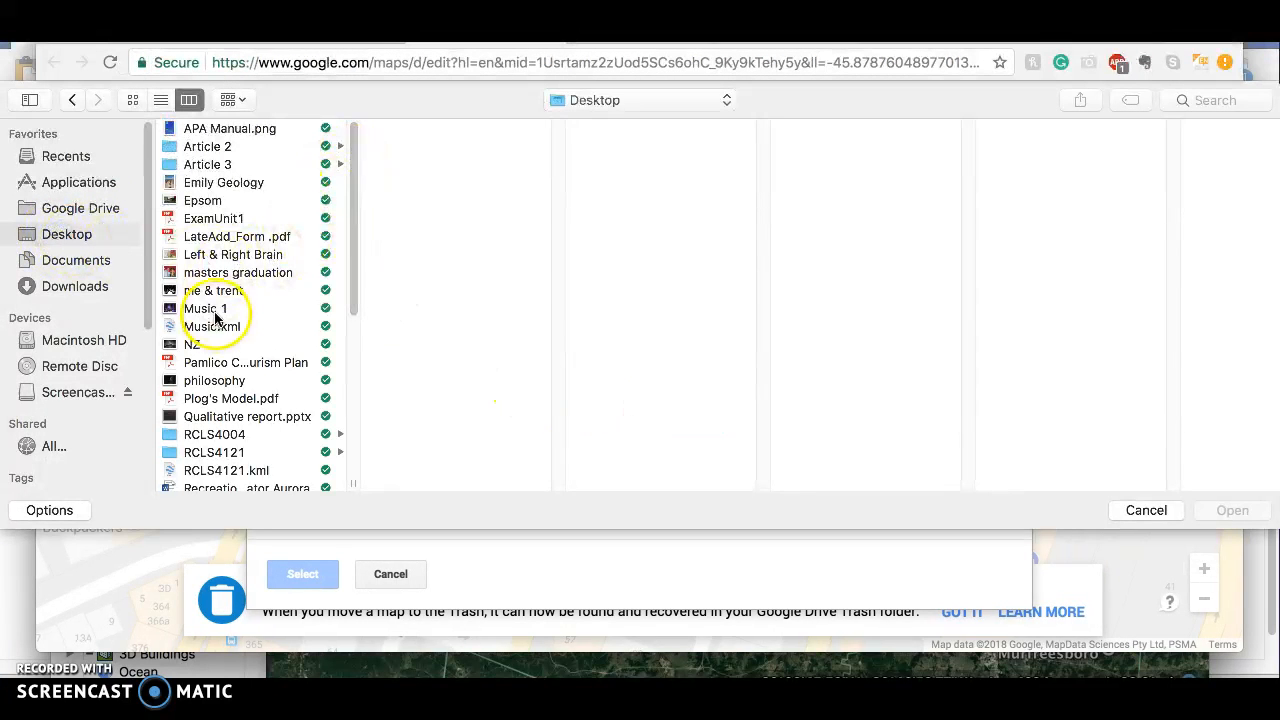
drag(356, 192, 346, 322)
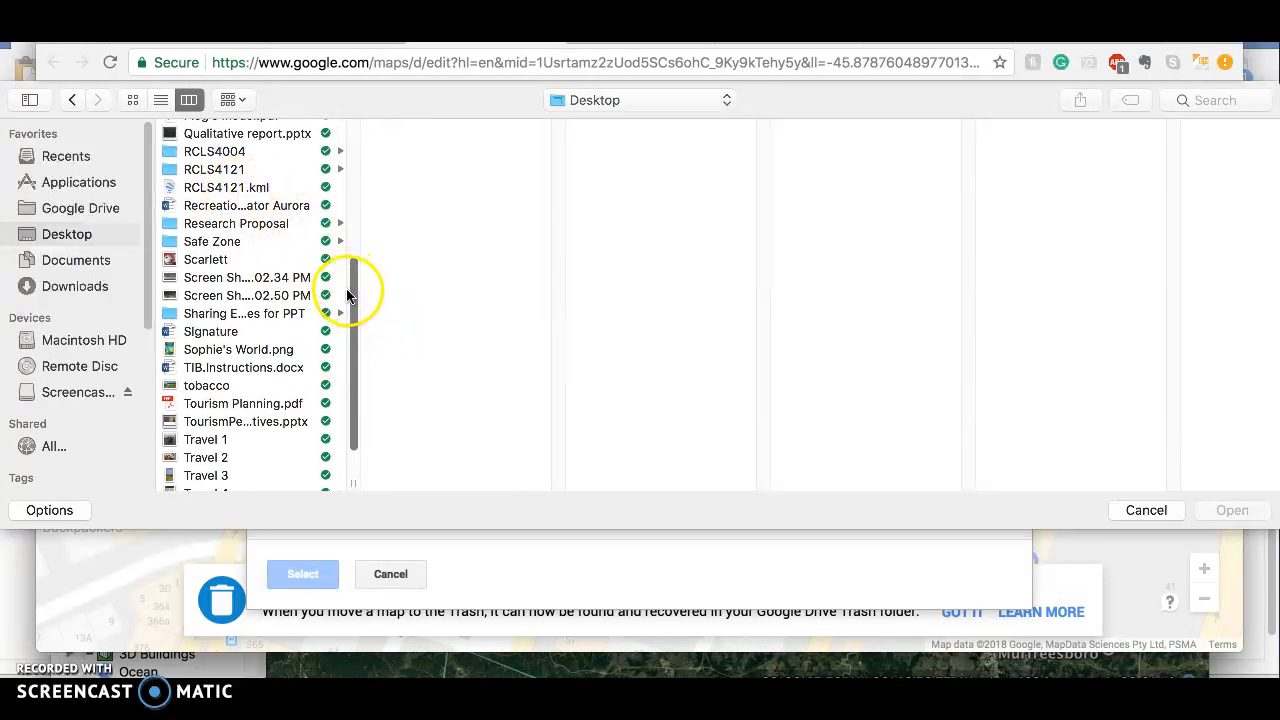
drag(348, 300, 353, 218)
double_click(224, 208)
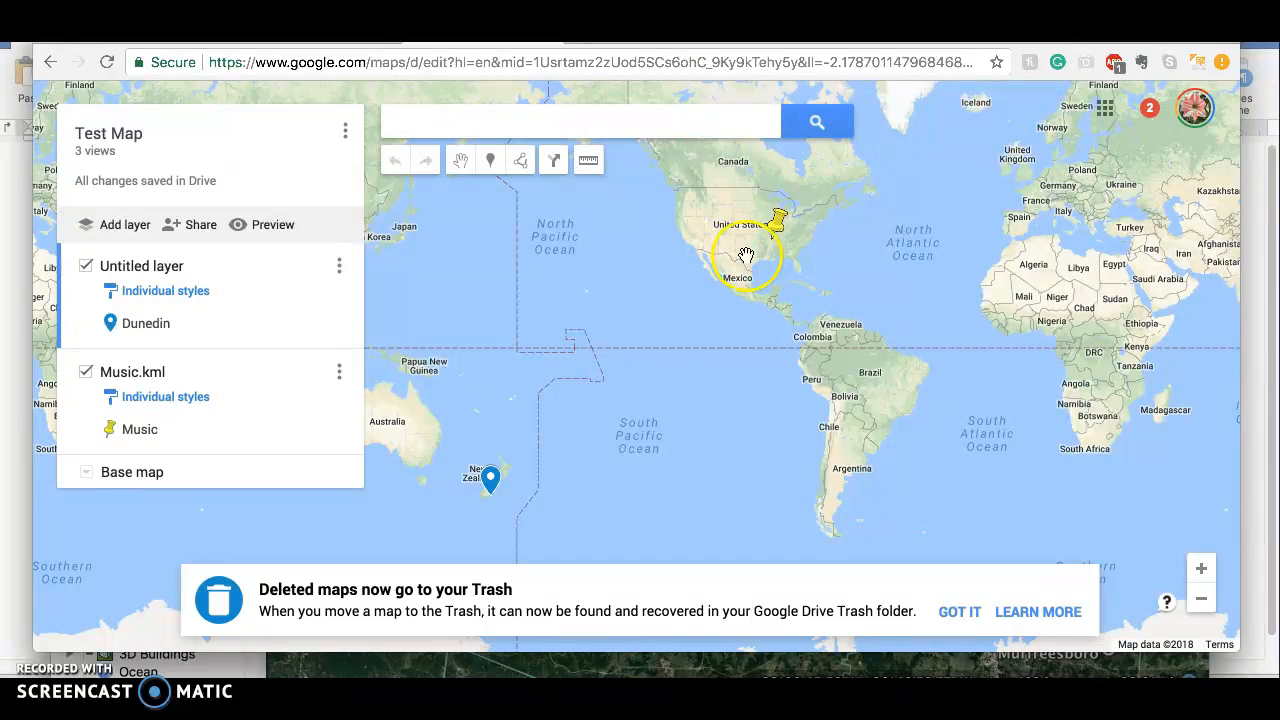
click(778, 226)
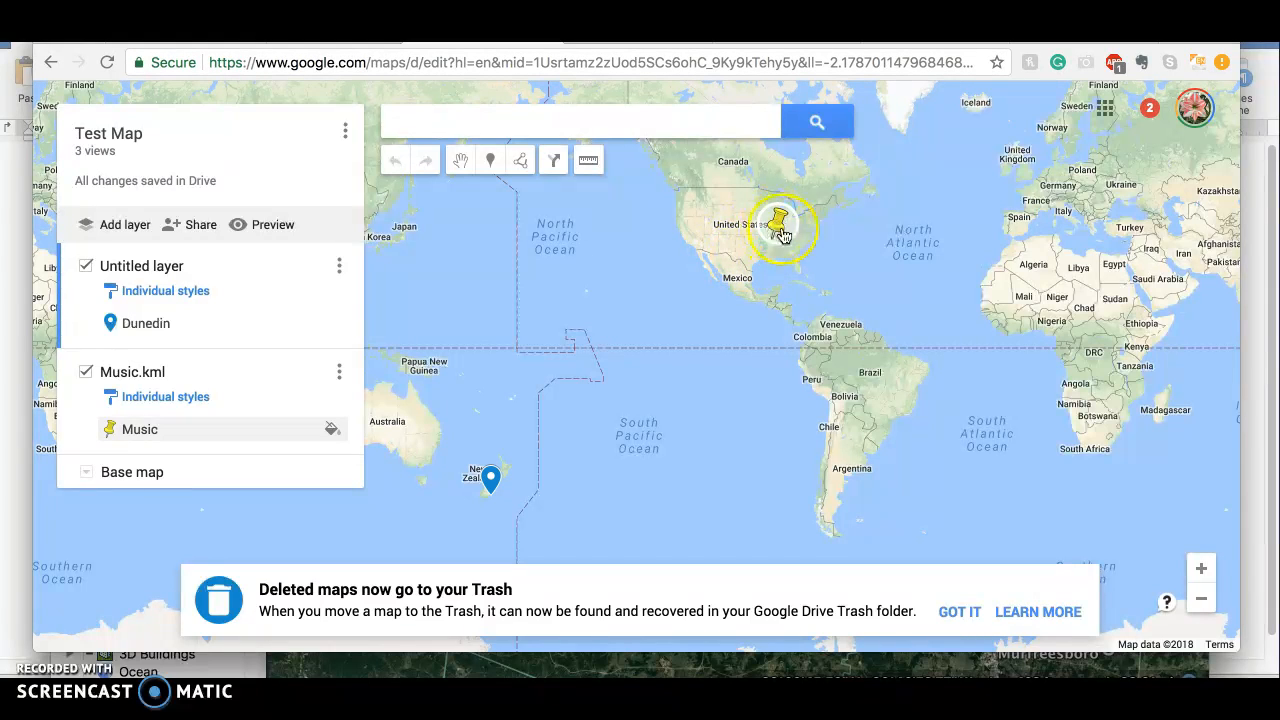